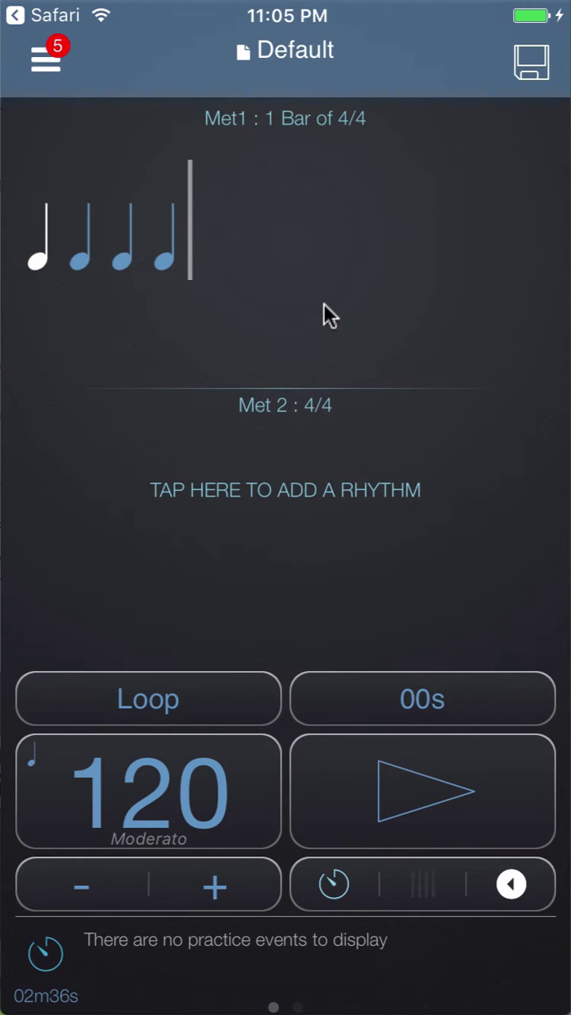
Glance at the About/Help page, return to the main page, then go to the Public Library
left_click(45, 67)
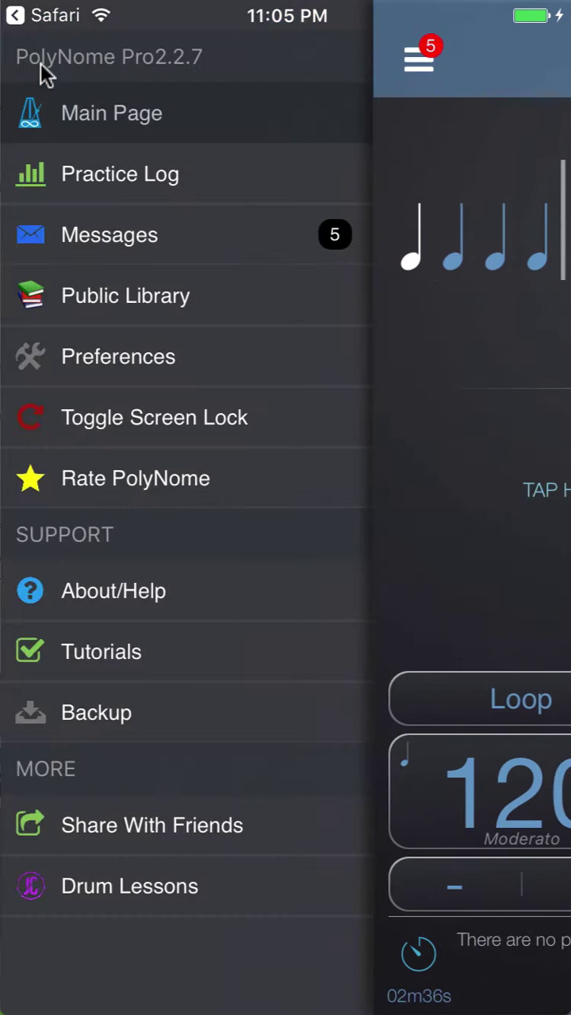
left_click(137, 587)
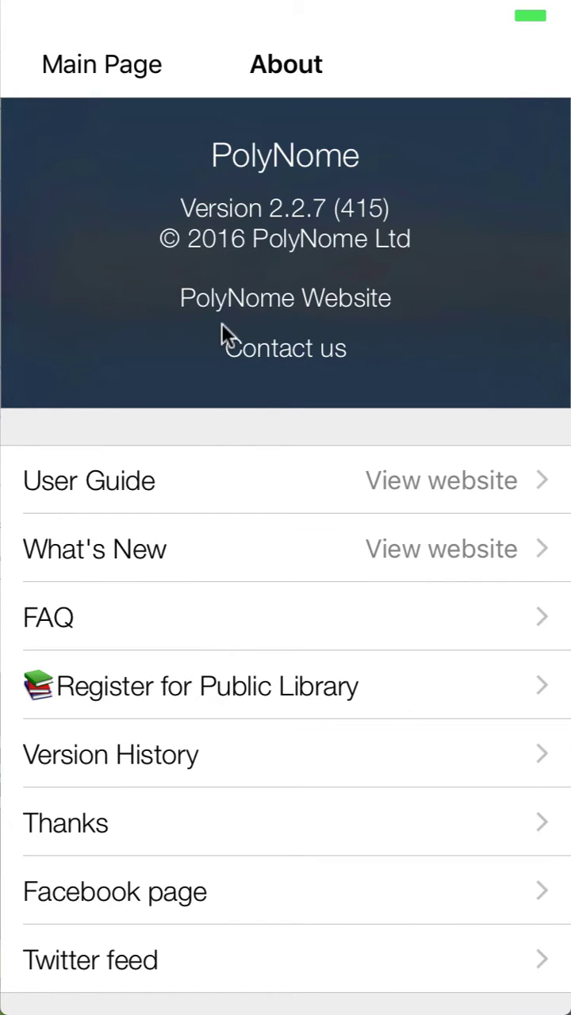
left_click(125, 79)
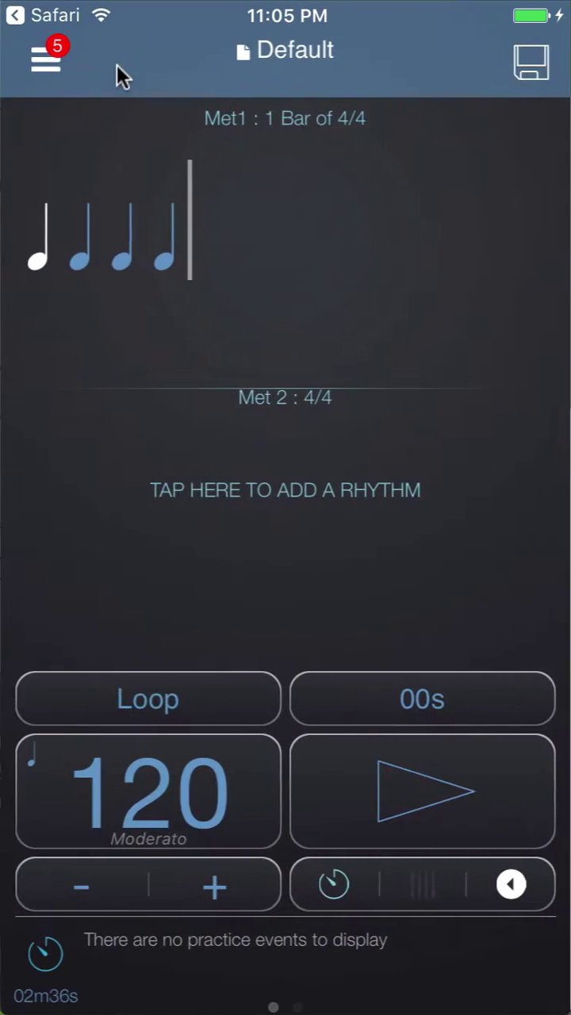
left_click(51, 49)
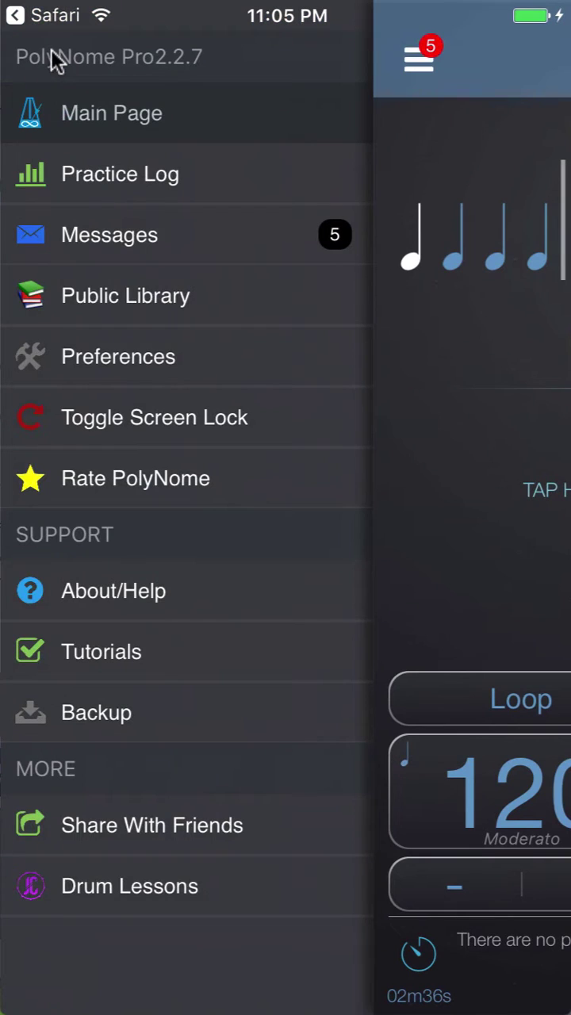
left_click(138, 298)
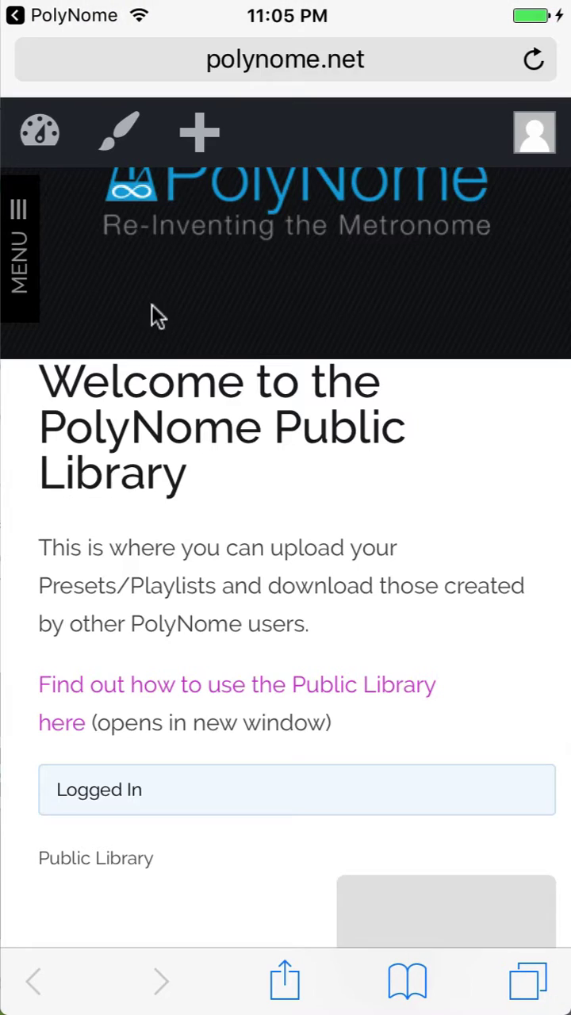
Browse the library to the Snare Drum/Practice Pad > Practice Playlists forum
left_click_drag(265, 616, 272, 291)
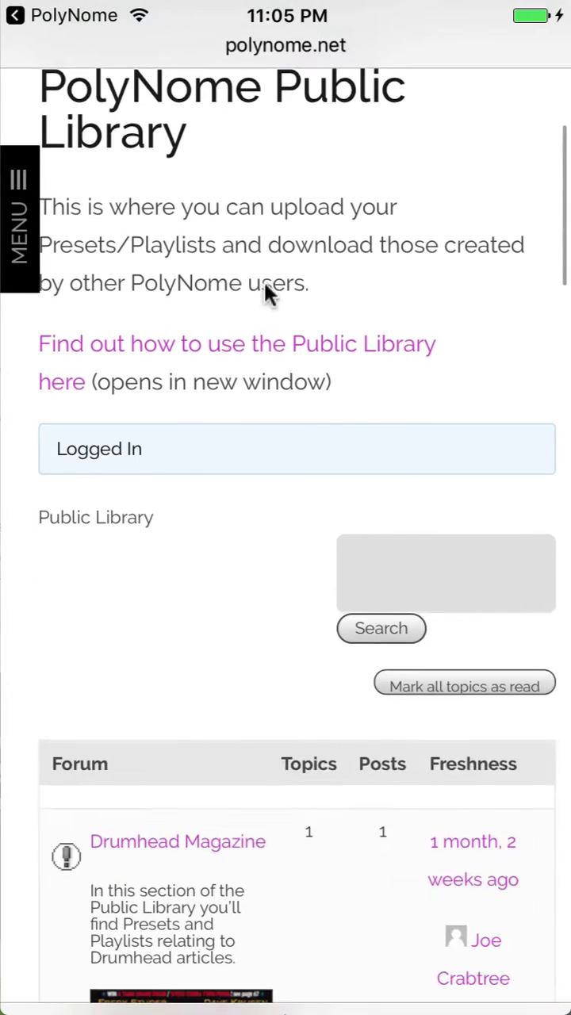
left_click_drag(245, 598, 269, 482)
left_click_drag(291, 775, 312, 426)
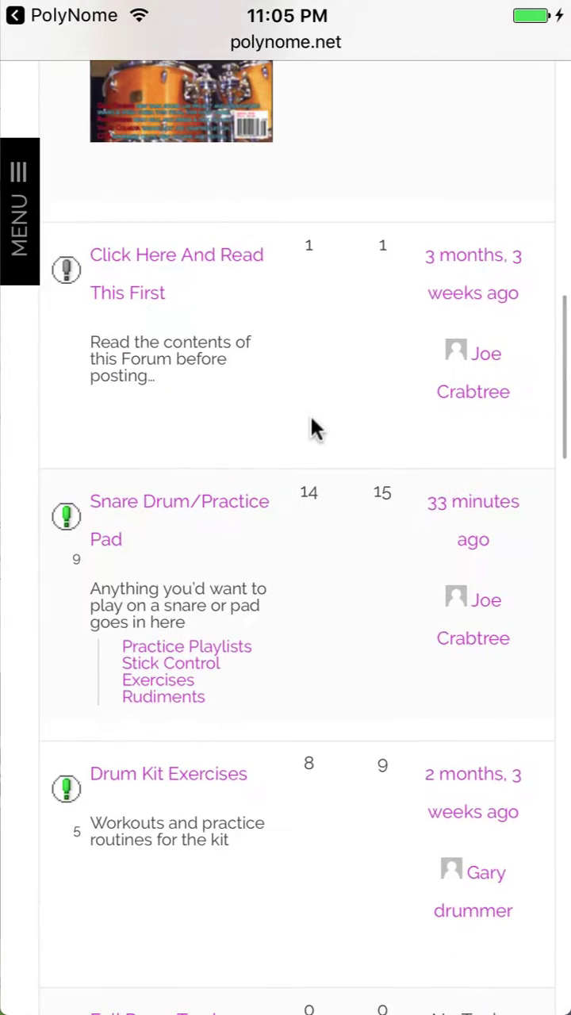
left_click(168, 500)
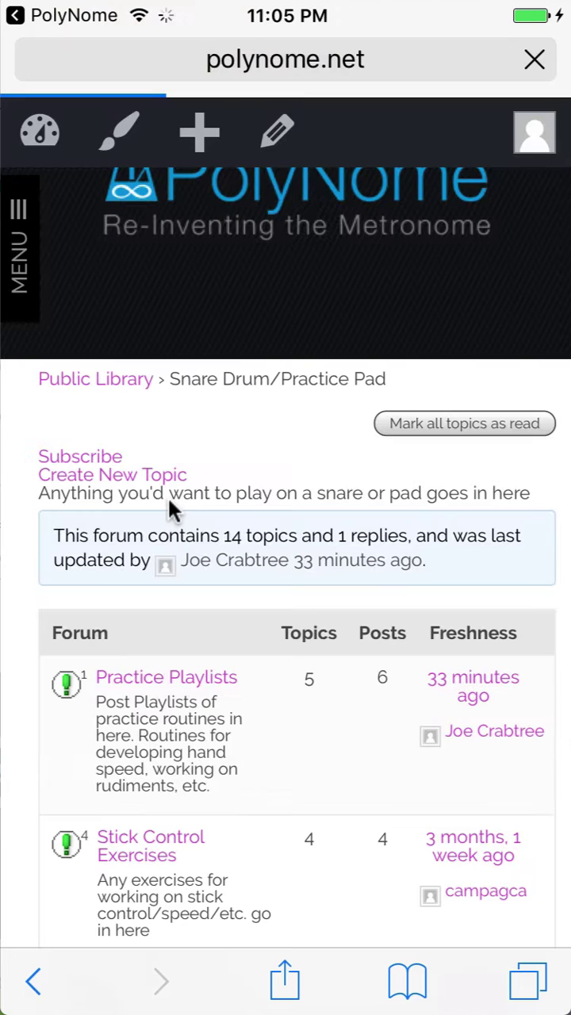
left_click(161, 677)
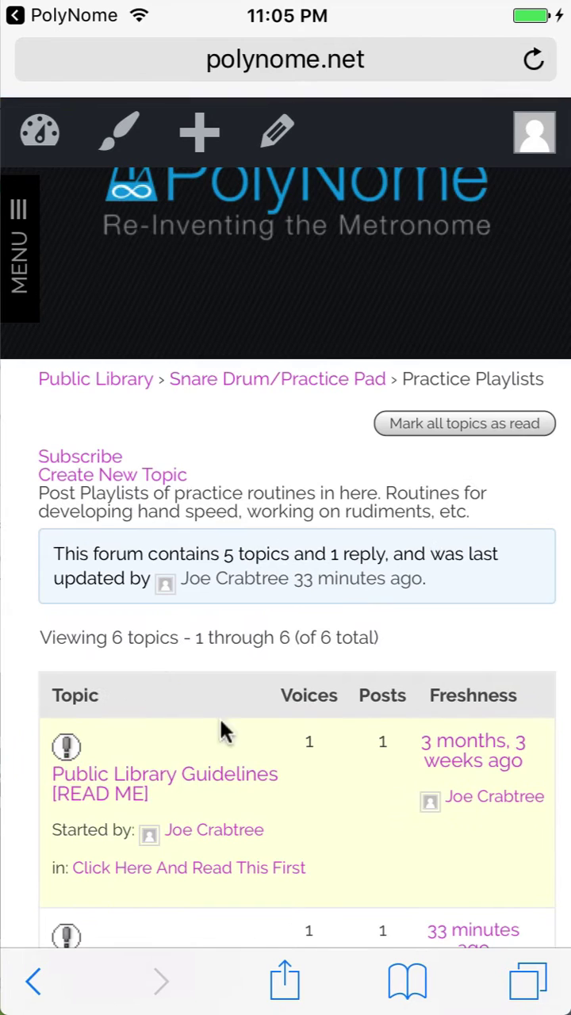
Open the Steve Smith double stroke workout topic and download its attached playlist file
scroll(220, 718, "down", 5)
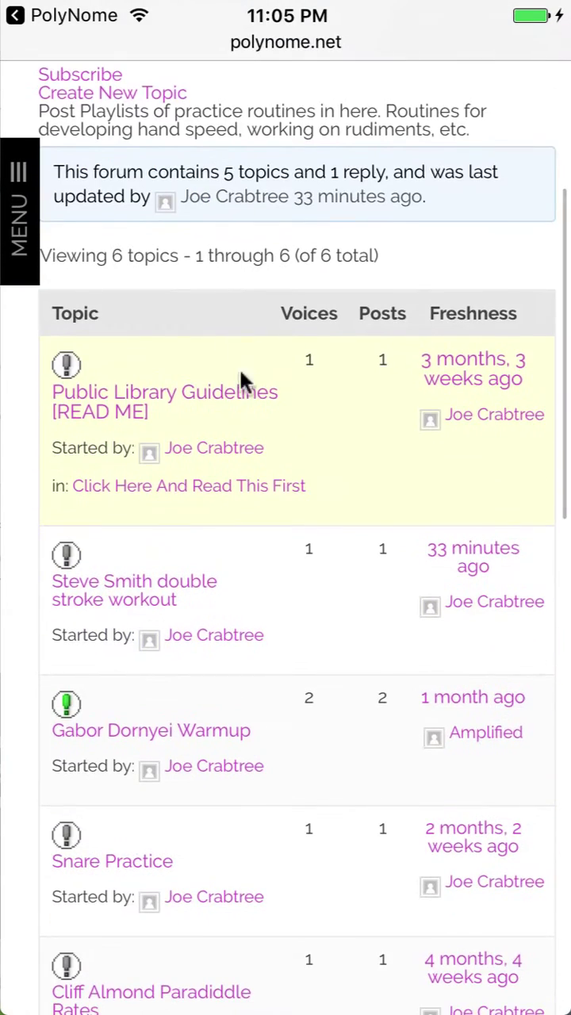
left_click(143, 594)
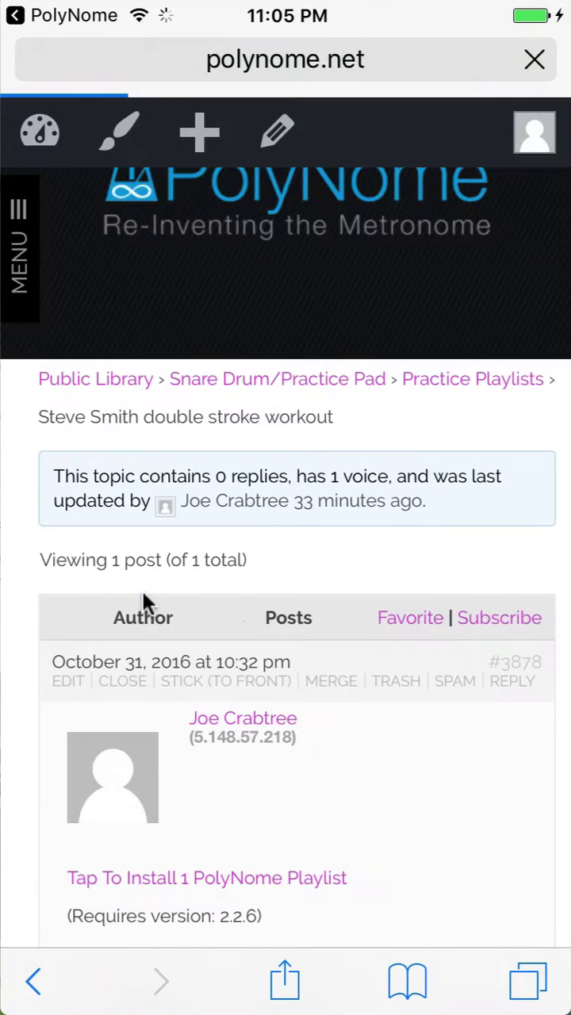
scroll(359, 800, "down", 2)
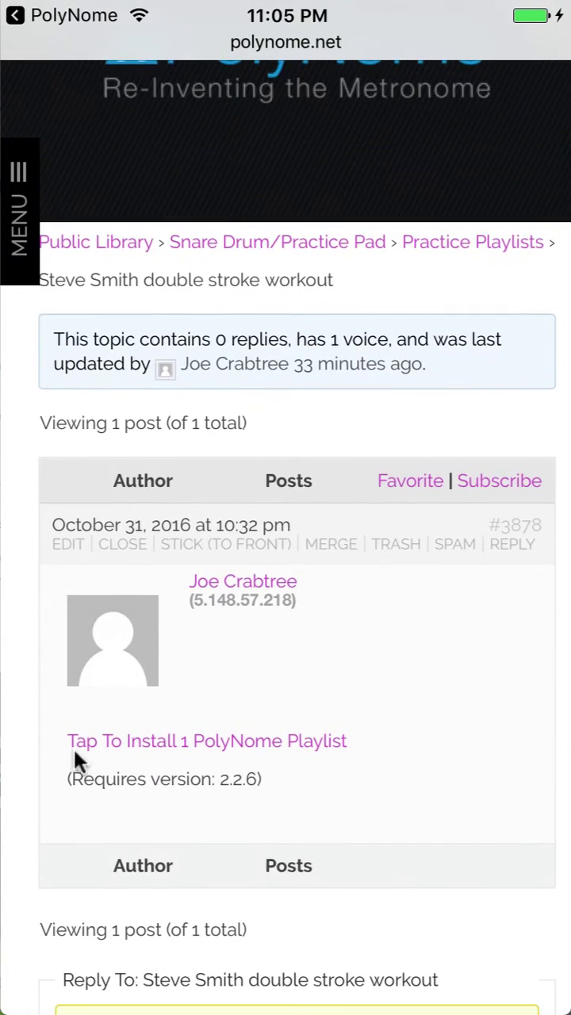
left_click(158, 733)
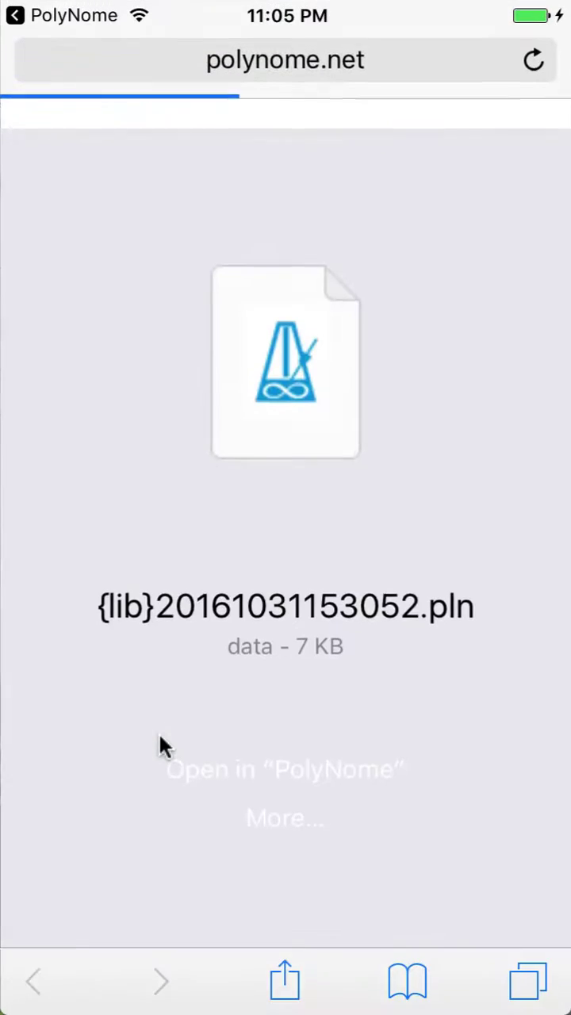
Import the downloaded file into PolyNome and load Steve Smith Doubles from Playlist Manager
left_click(262, 737)
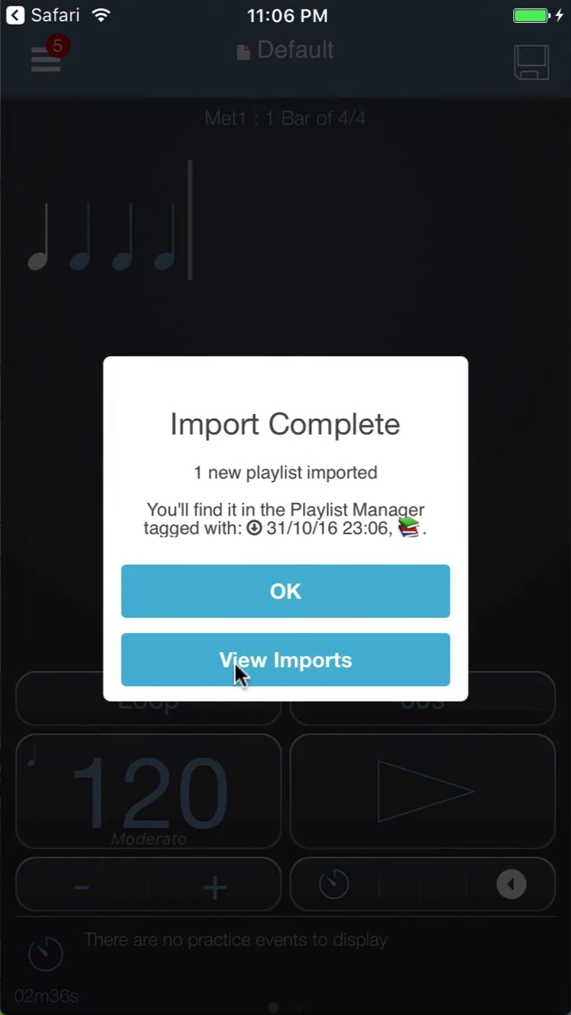
left_click(283, 659)
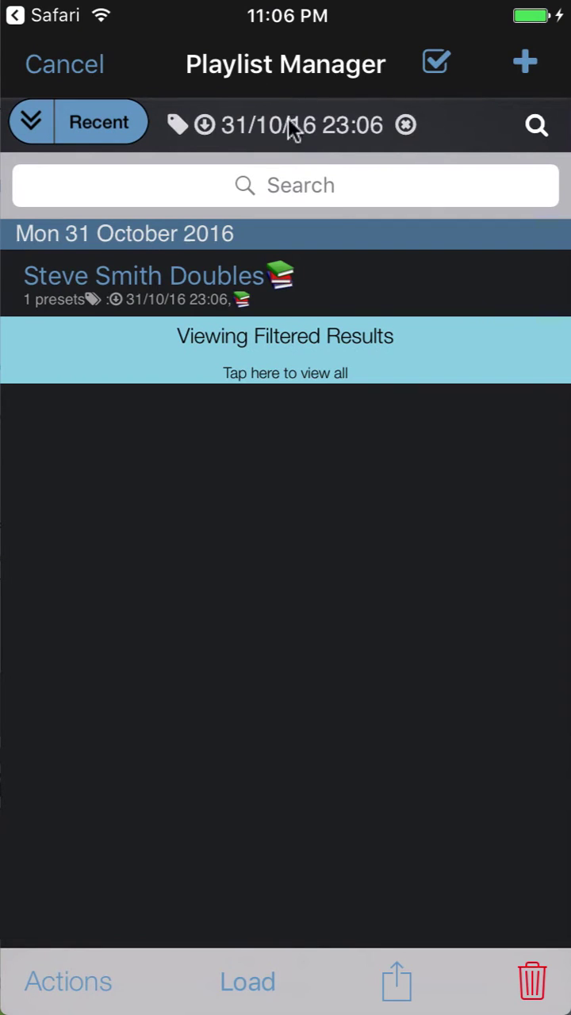
left_click(221, 279)
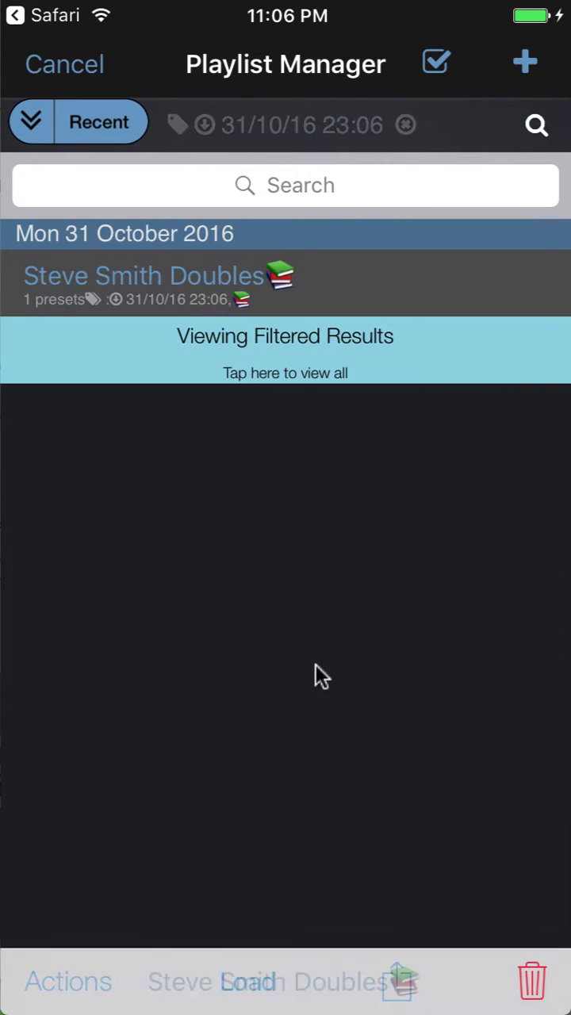
left_click(247, 984)
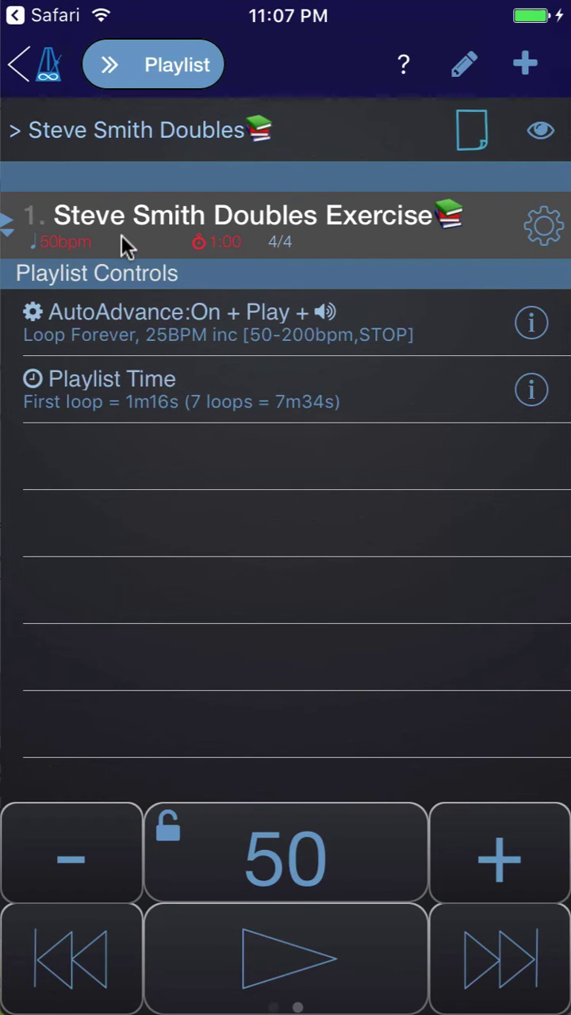
While the exercise plays, raise Metronome 2 Line 1 in the mixer to 43%, then stop
left_click_drag(76, 219, 404, 220)
left_click(400, 874)
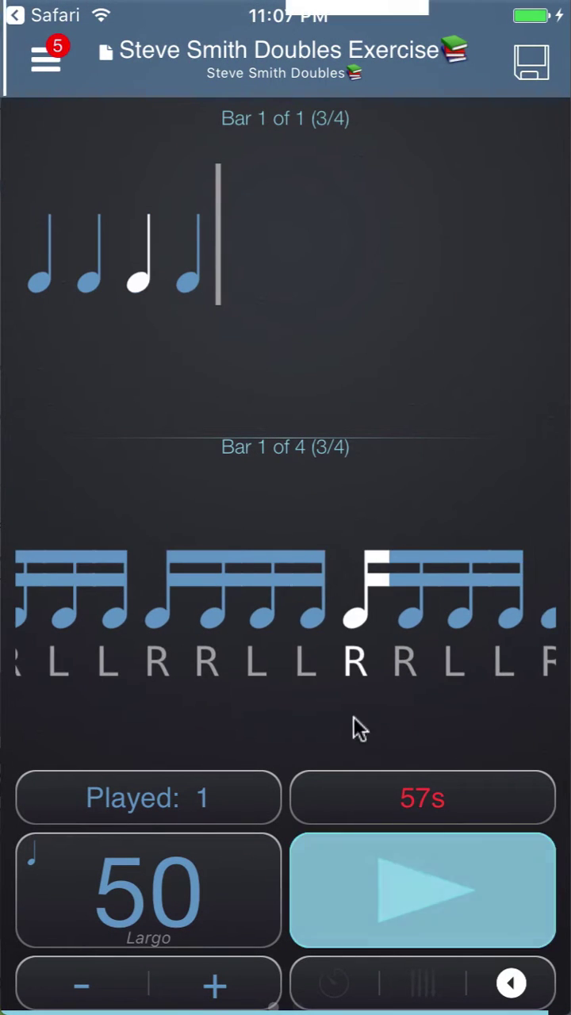
left_click(423, 988)
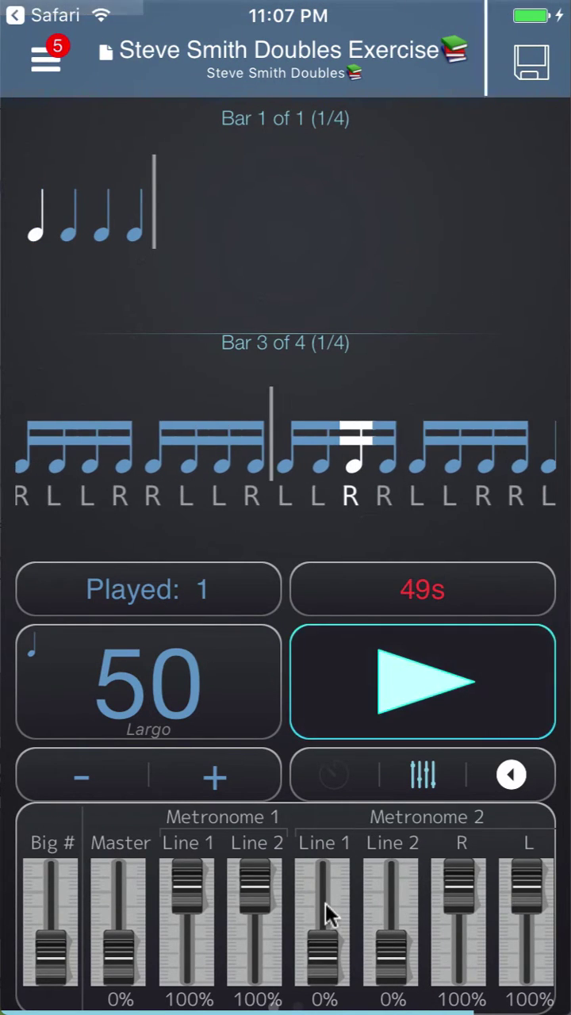
left_click_drag(324, 947, 322, 887)
left_click(387, 714)
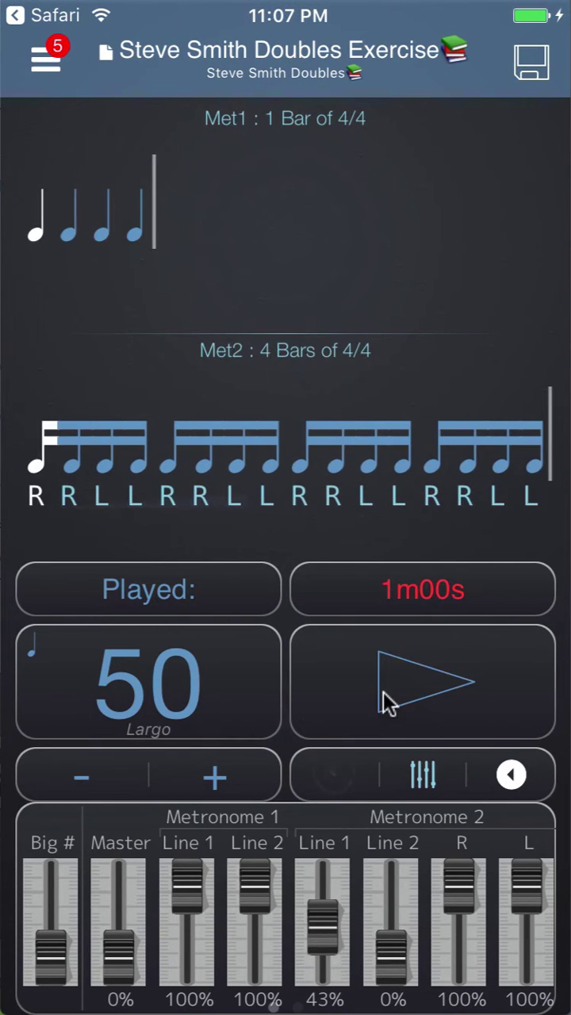
Test-play the exercise, stop it, and return to the Steve Smith Doubles playlist view
left_click(407, 688)
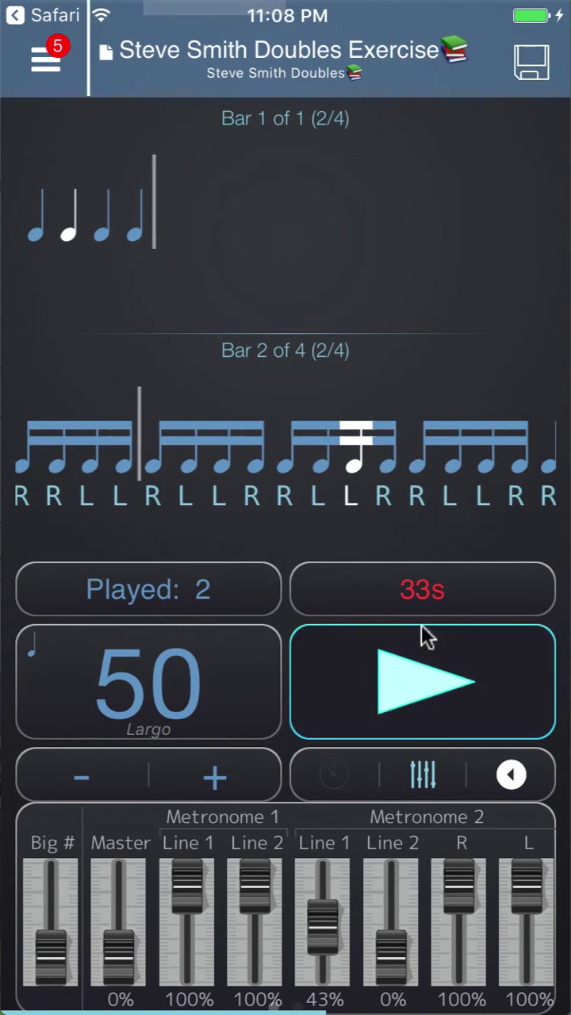
left_click(404, 698)
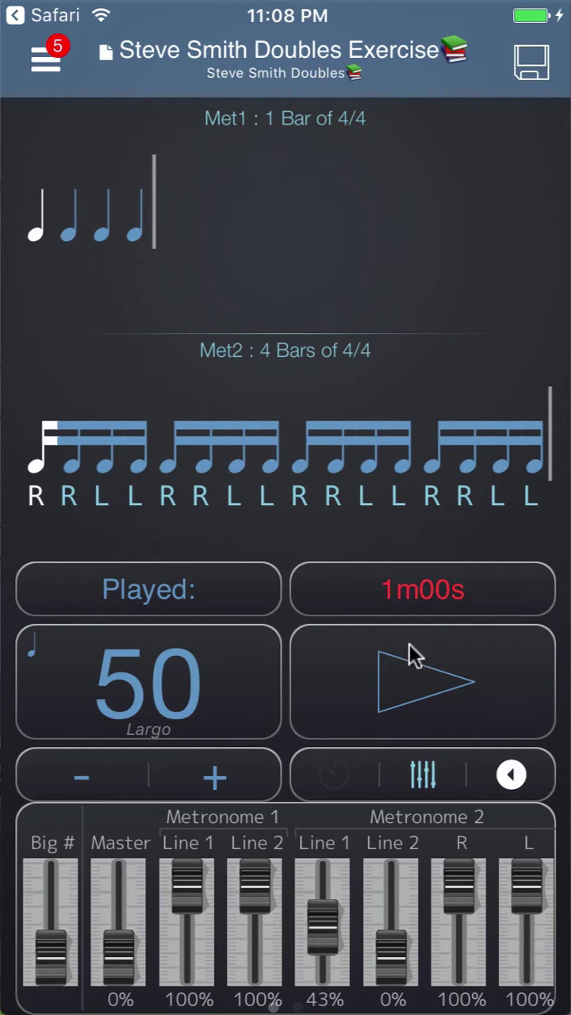
left_click_drag(483, 539, 51, 534)
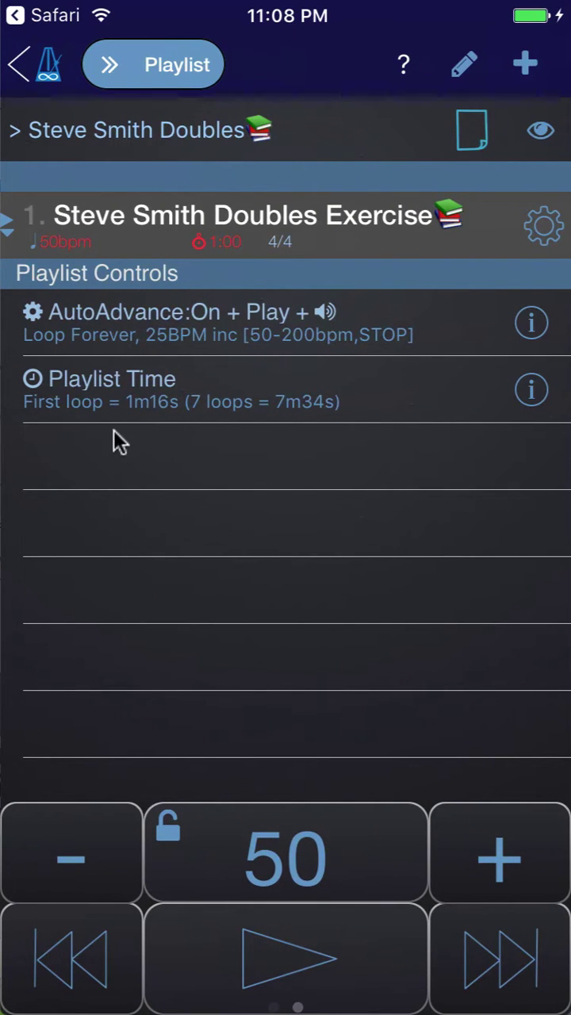
On the metronome screen, drop Metronome 2 Line 1 volume to 0% during playback, then stop
left_click_drag(114, 429, 537, 419)
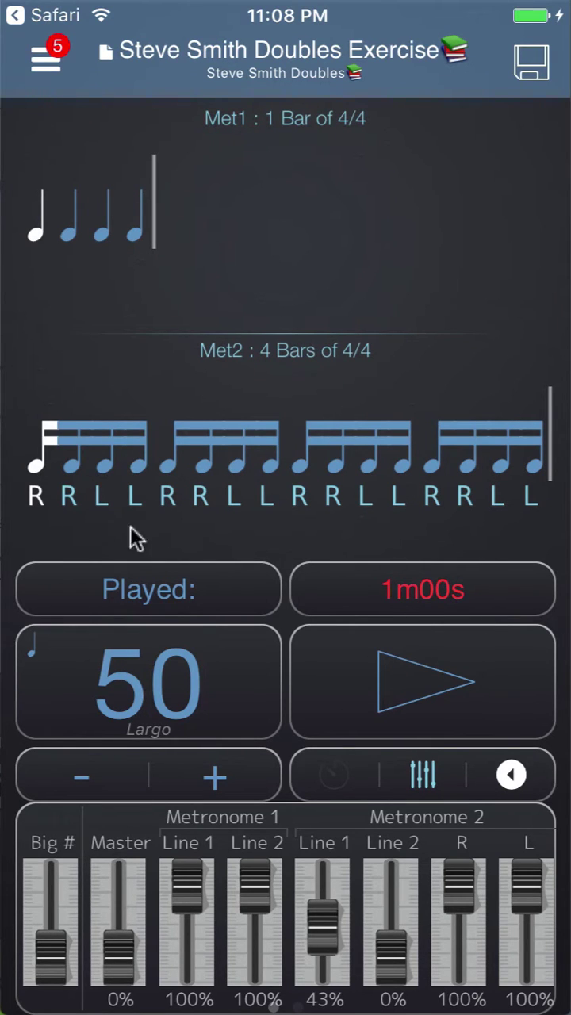
left_click(383, 701)
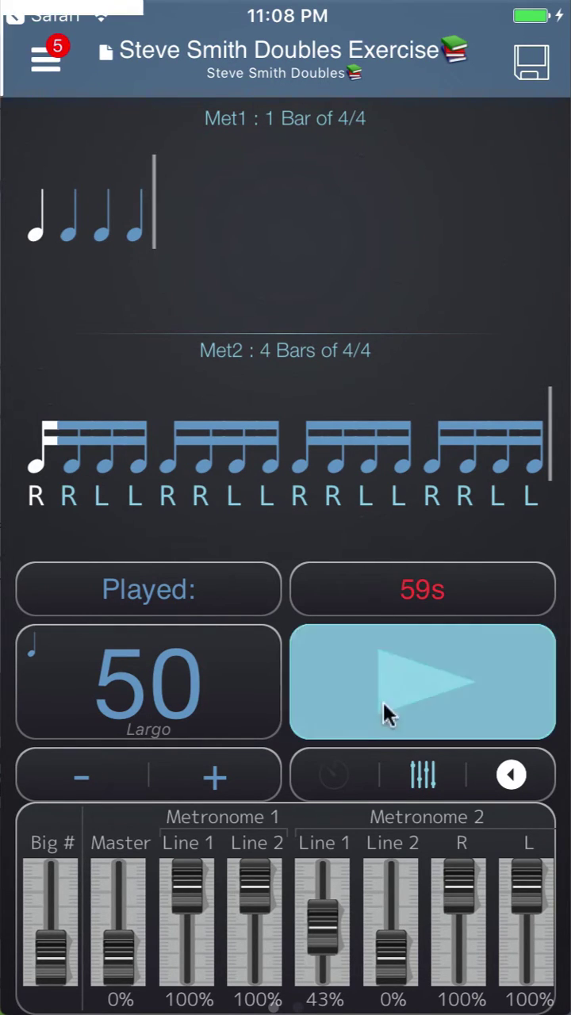
left_click_drag(322, 903, 322, 968)
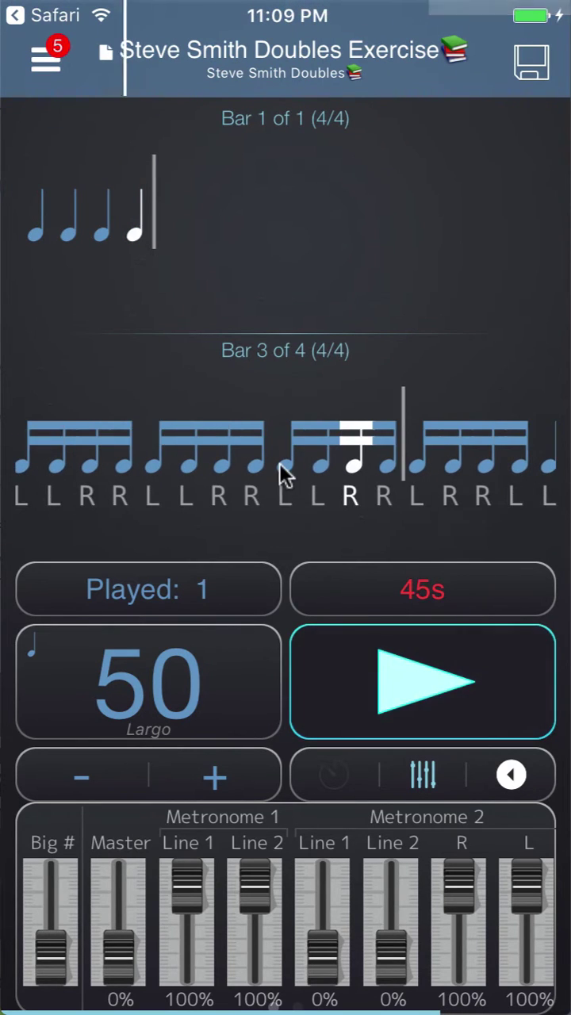
left_click(405, 680)
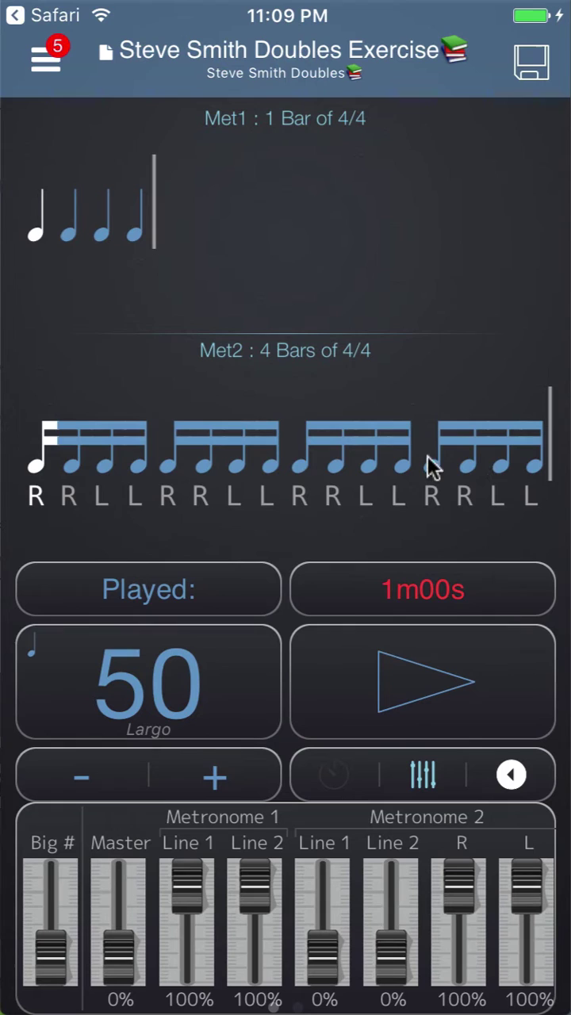
Unmute Metronome 2 and open its rhythm editor
left_click(339, 447)
left_click(316, 579)
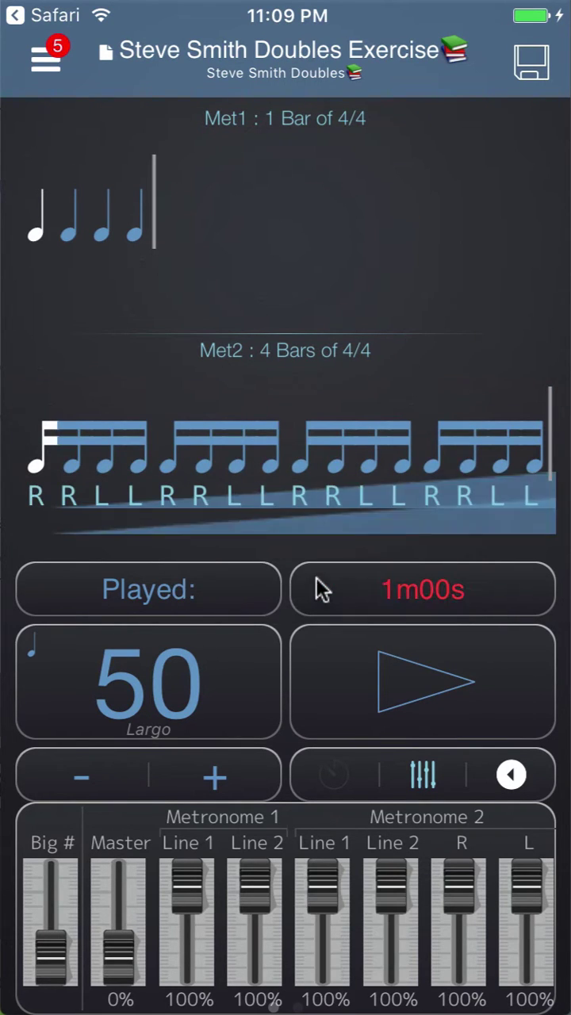
left_click(268, 456)
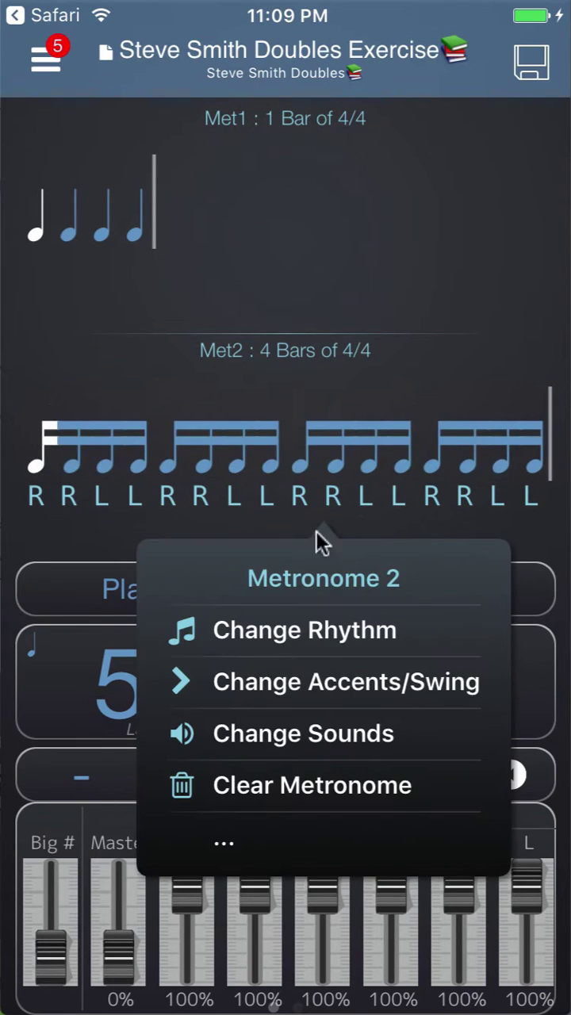
left_click(257, 629)
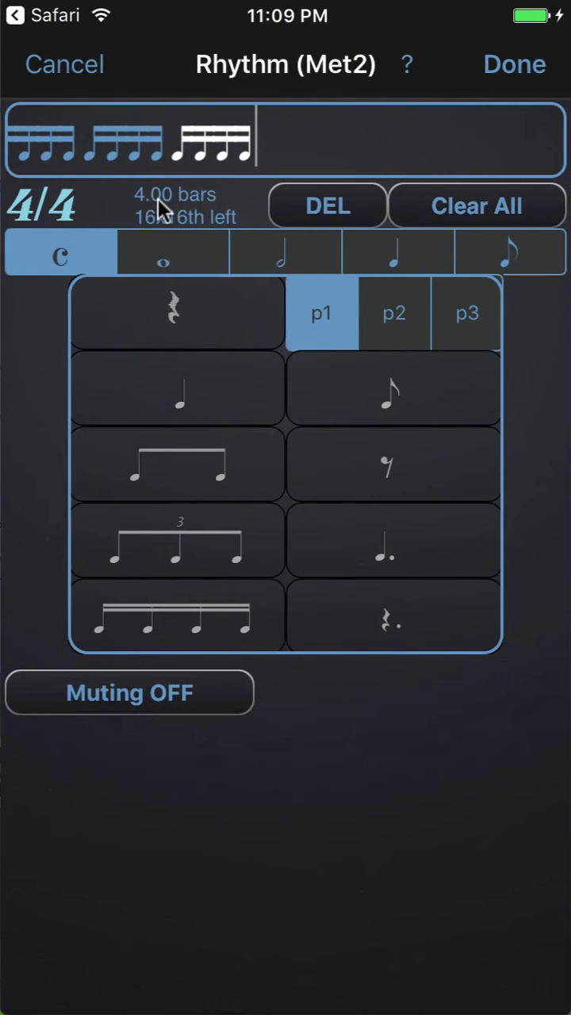
left_click_drag(119, 151, 254, 147)
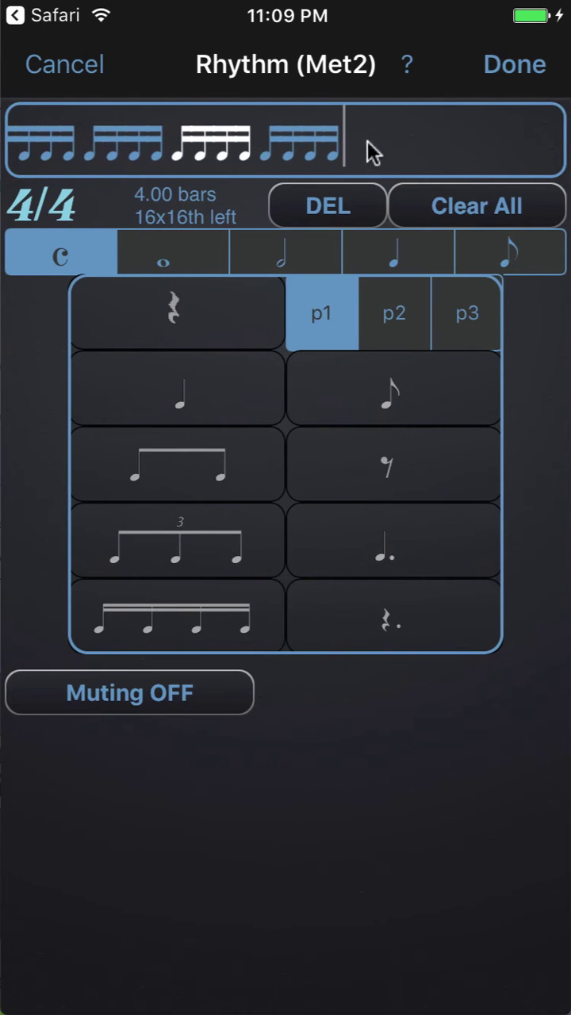
Clear the Met2 rhythm and refill it with sixteenth-note groups to one 4/4 bar
left_click(487, 204)
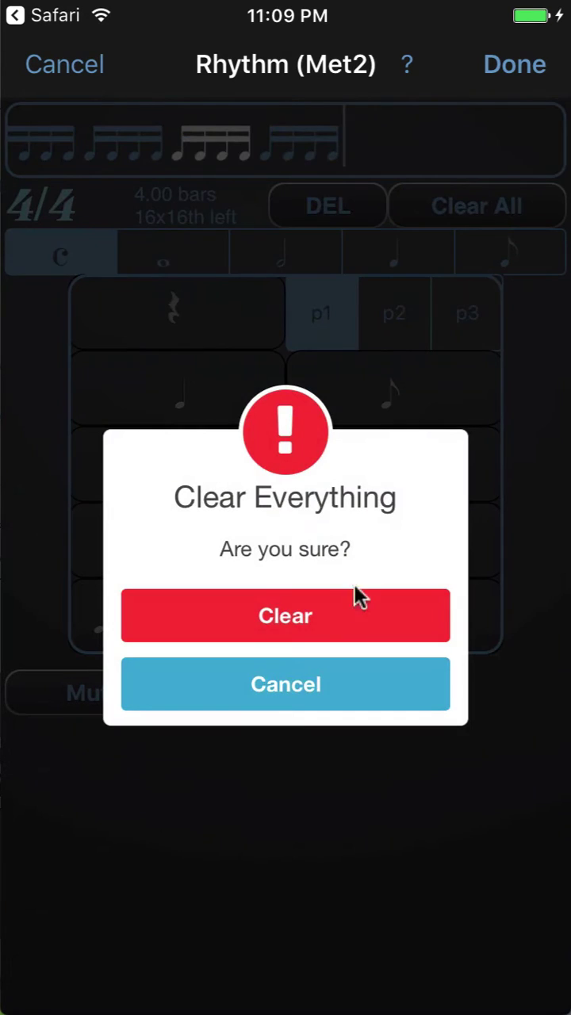
left_click(354, 611)
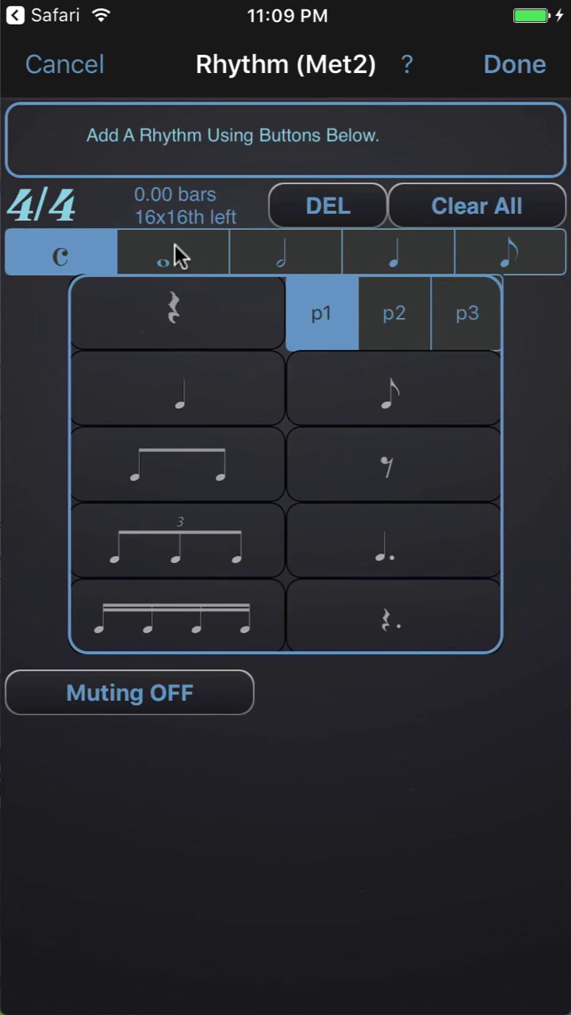
left_click(196, 619)
left_click(196, 619)
left_click(196, 619)
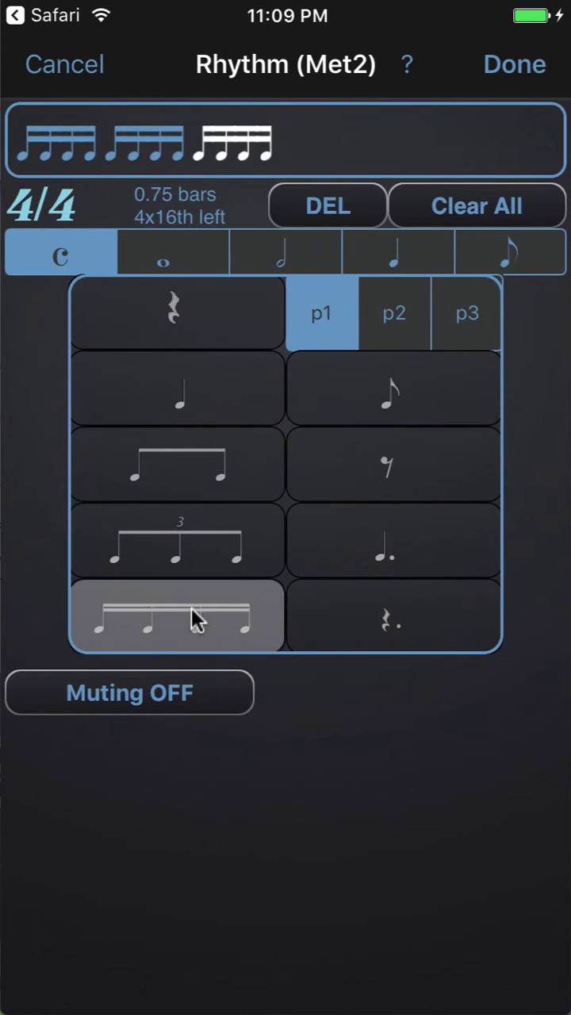
left_click(196, 619)
left_click(509, 65)
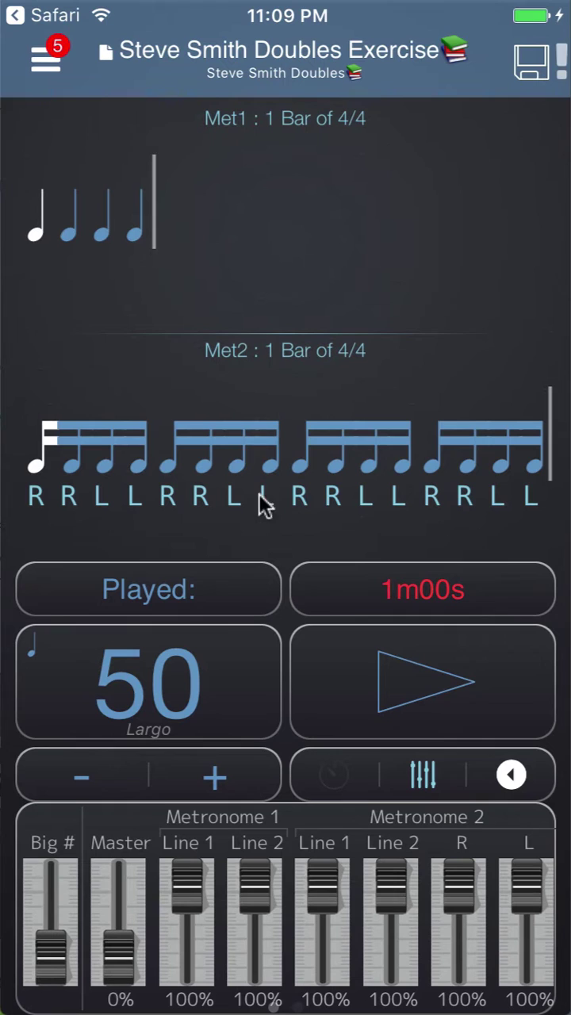
Save the exercise changes and briefly play the new RRLL sixteenth-note rhythm, then stop
left_click(388, 671)
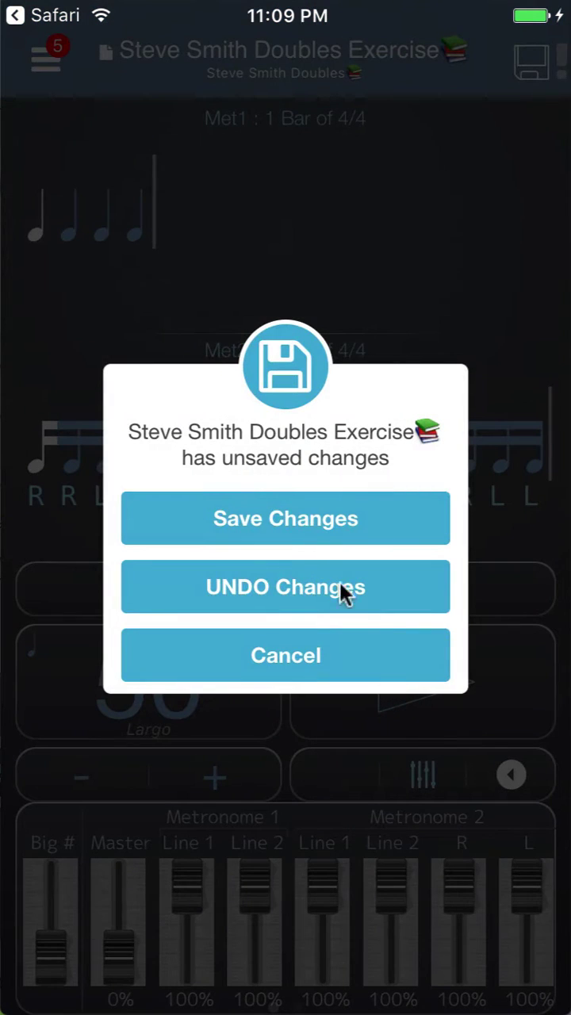
left_click(285, 507)
left_click(421, 678)
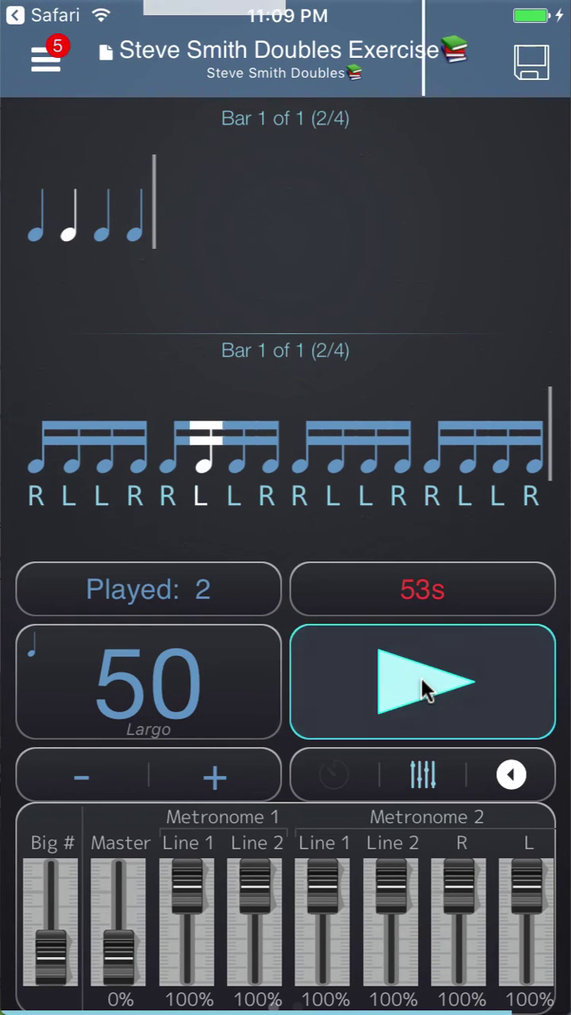
left_click(421, 677)
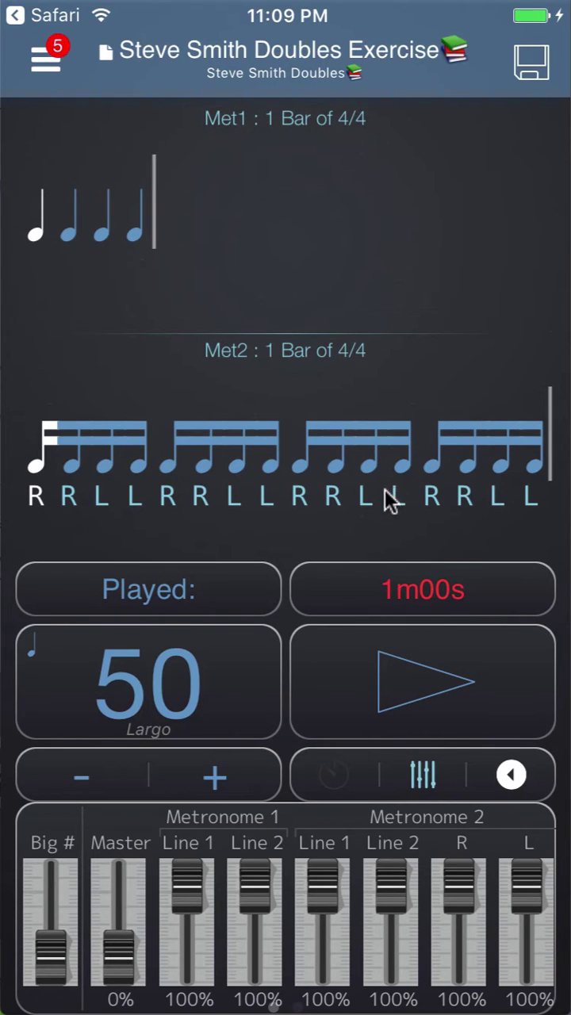
left_click(231, 465)
left_click(335, 735)
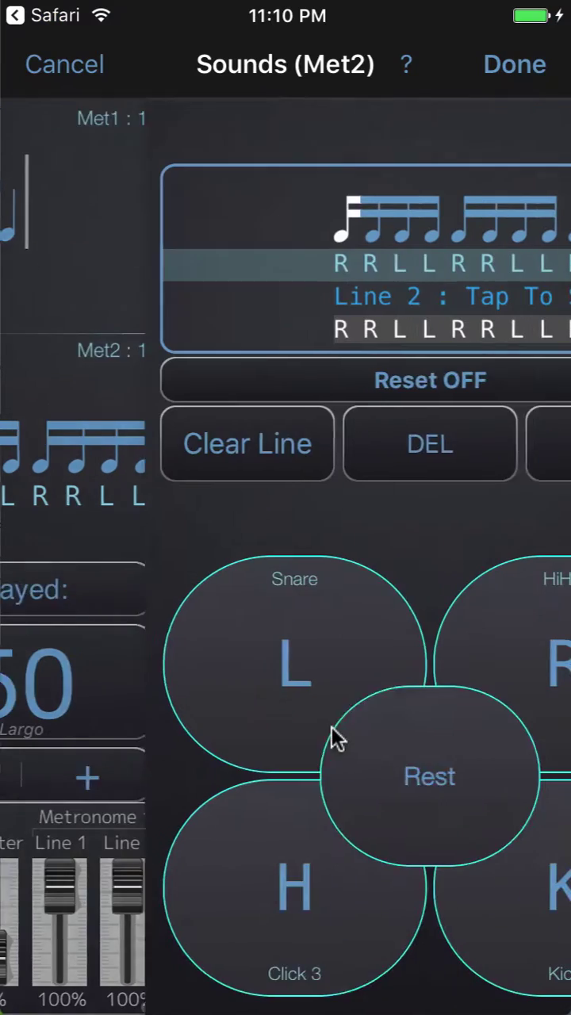
left_click(400, 317)
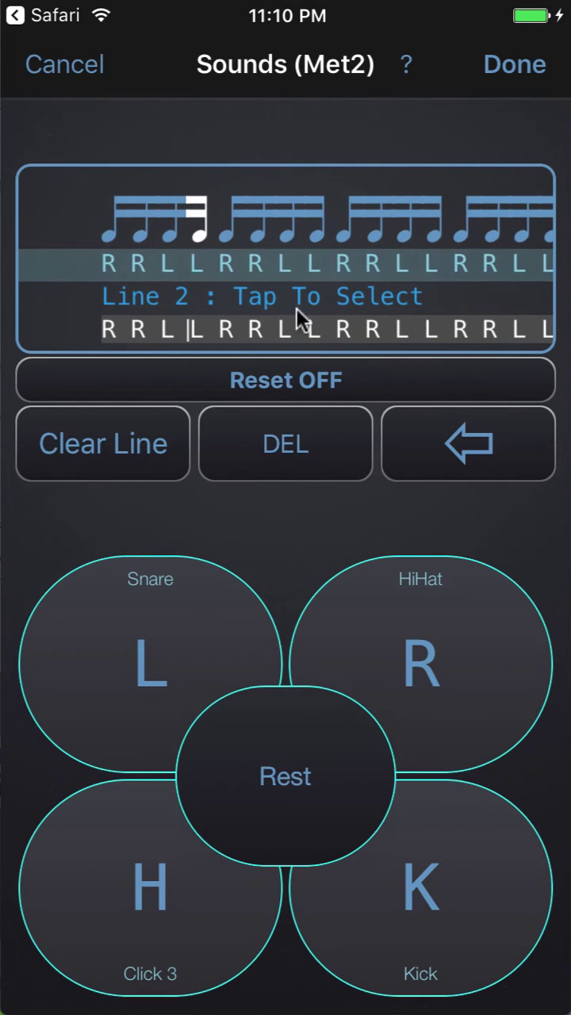
left_click_drag(338, 294, 208, 295)
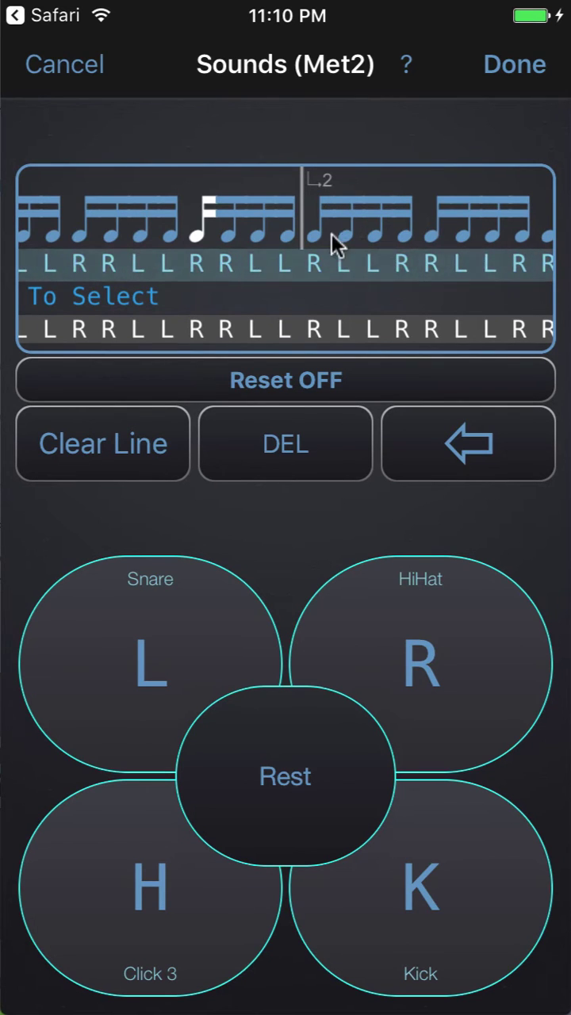
left_click_drag(331, 233, 298, 179)
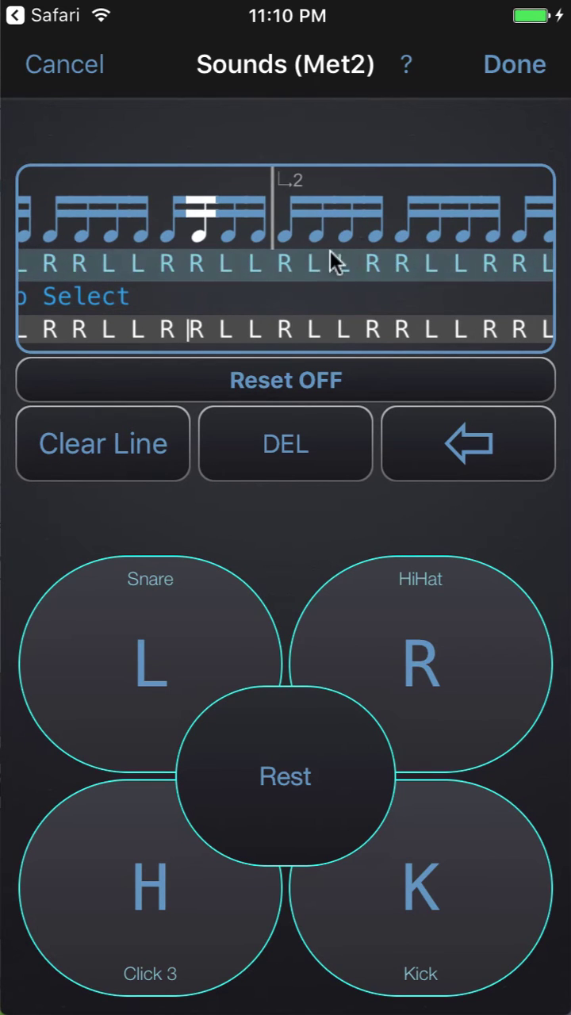
left_click_drag(330, 249, 174, 261)
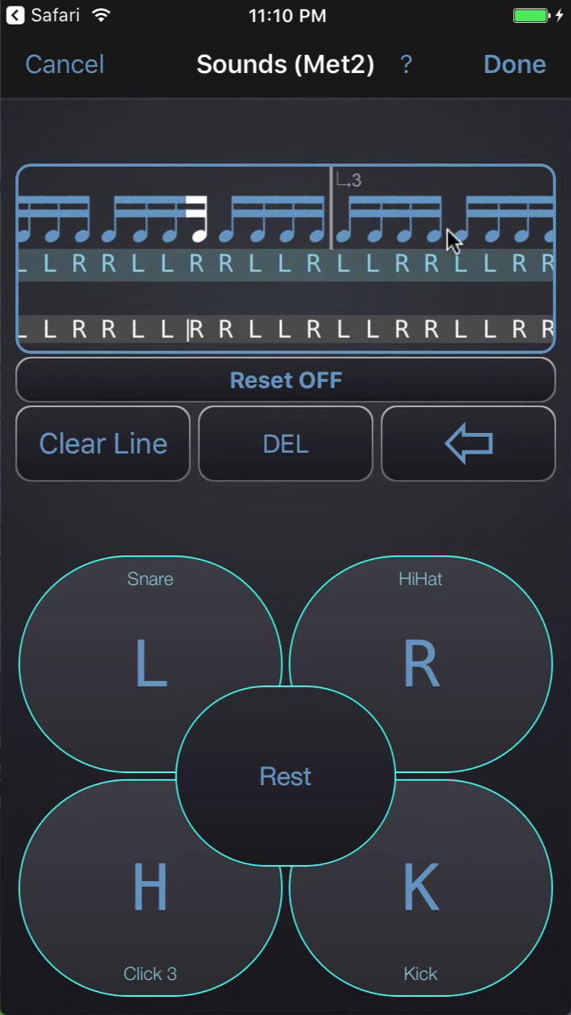
left_click_drag(446, 230, 233, 203)
left_click_drag(425, 222, 309, 224)
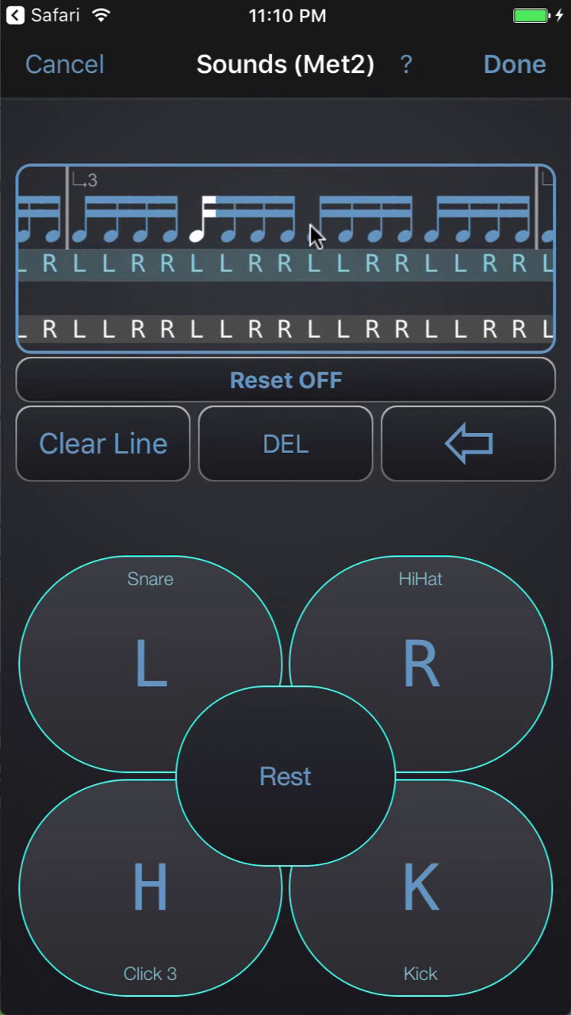
left_click_drag(452, 237, 154, 237)
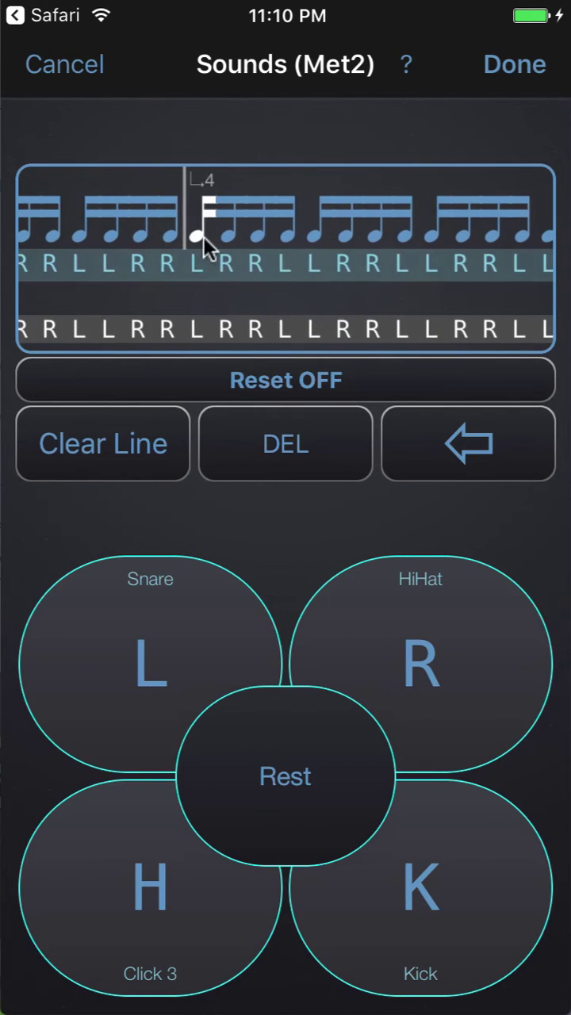
left_click_drag(374, 231, 205, 247)
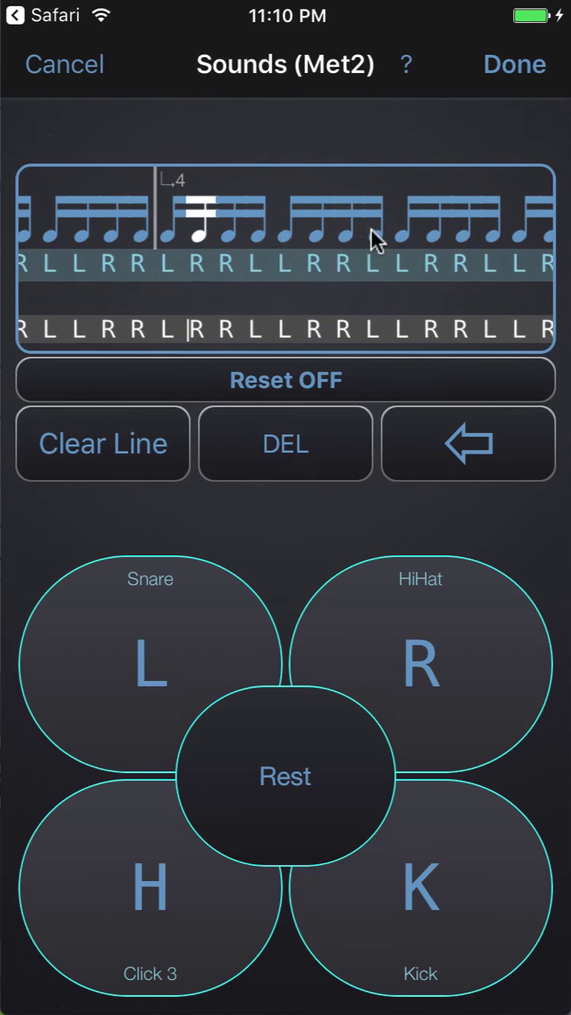
left_click(89, 70)
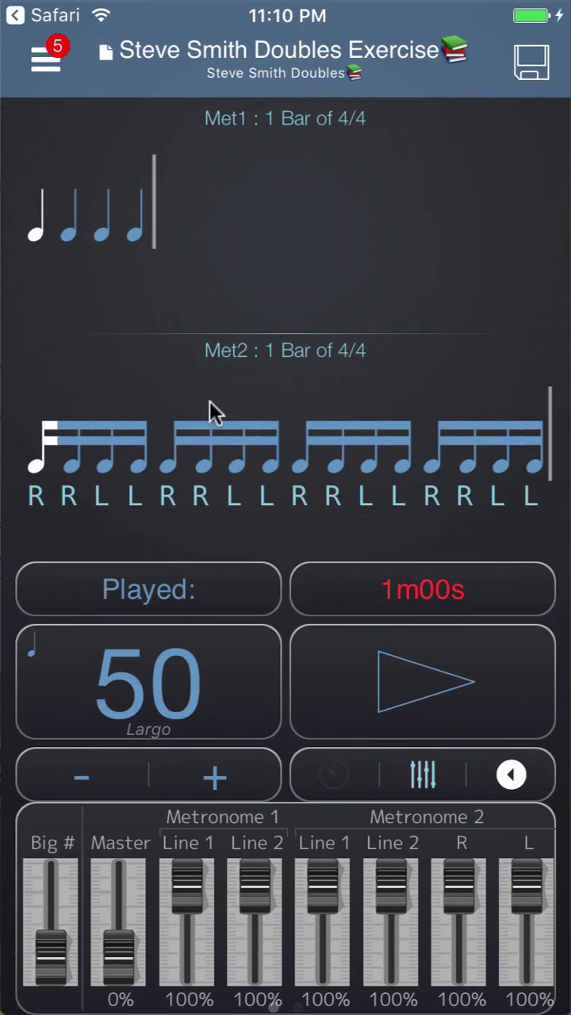
Delete two sixteenth-note groups so Met2 becomes a half bar of 4/4
left_click(299, 433)
left_click(321, 630)
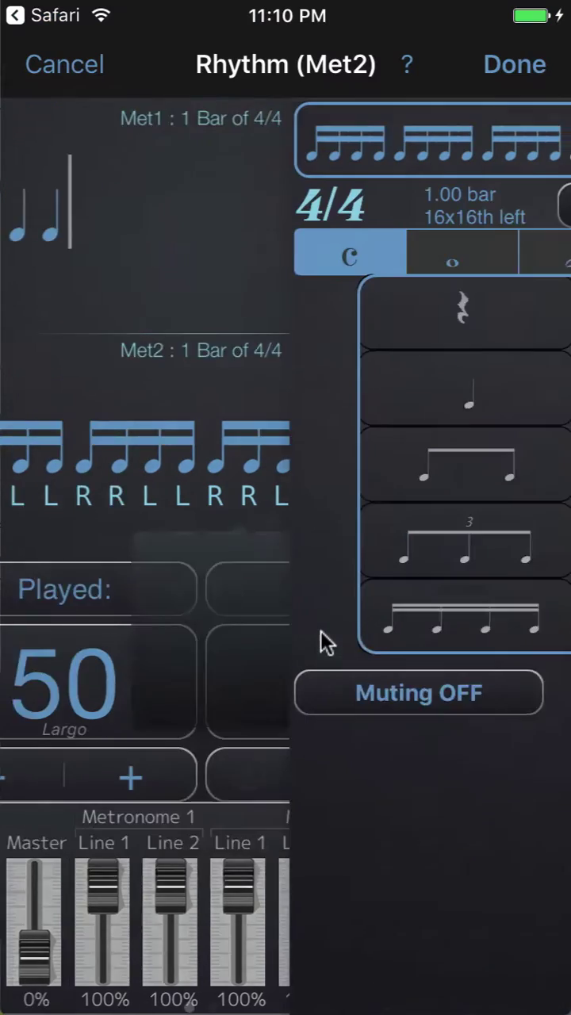
left_click(344, 213)
left_click(344, 213)
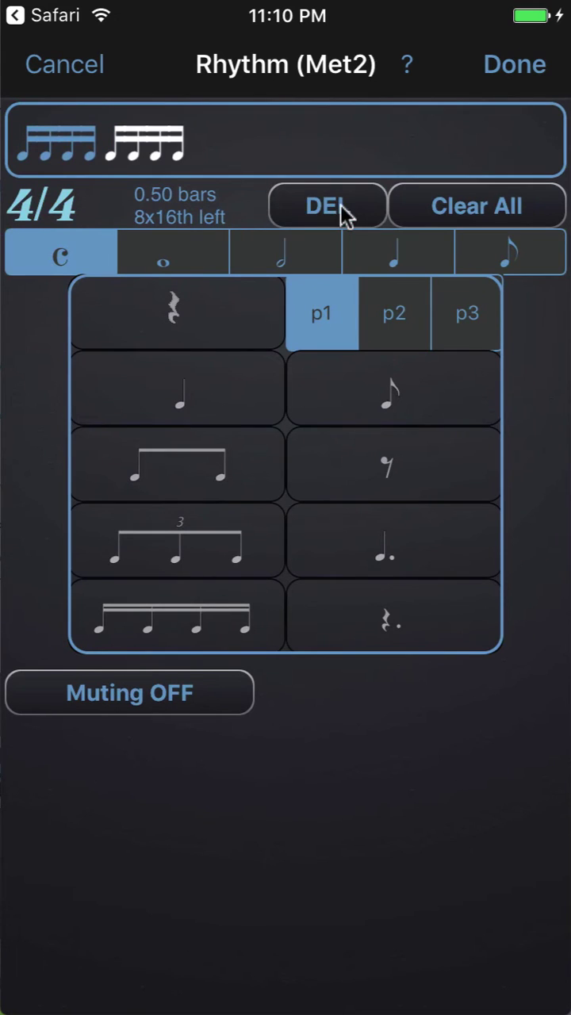
left_click(519, 62)
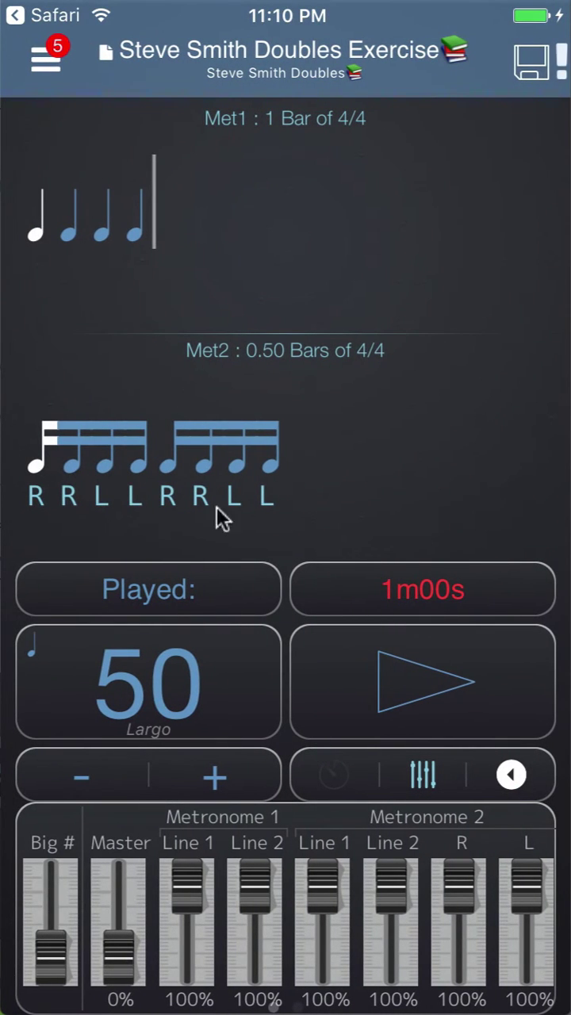
Save the exercise changes and test-play the shortened rhythm
left_click(378, 679)
left_click(288, 506)
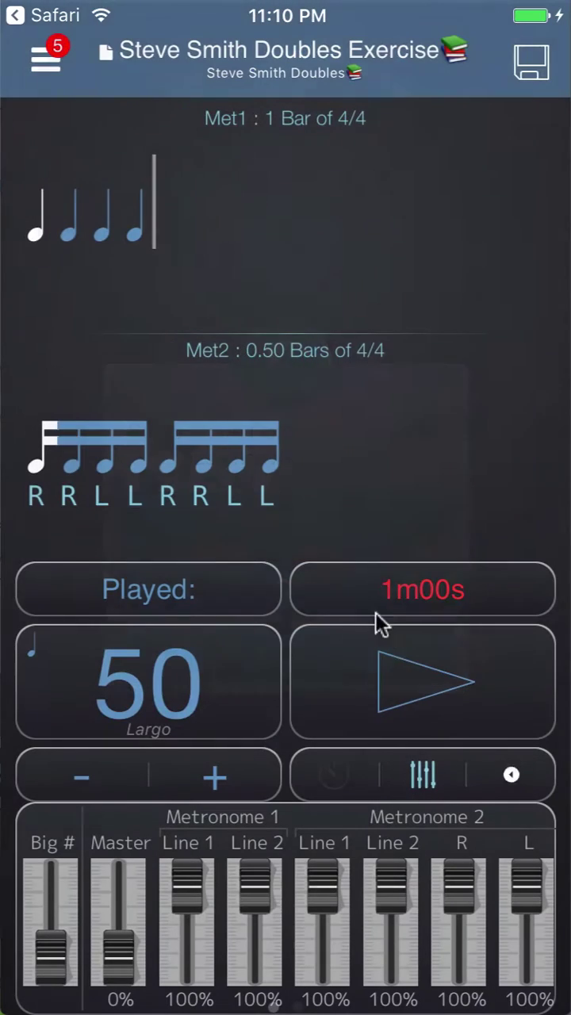
left_click(400, 662)
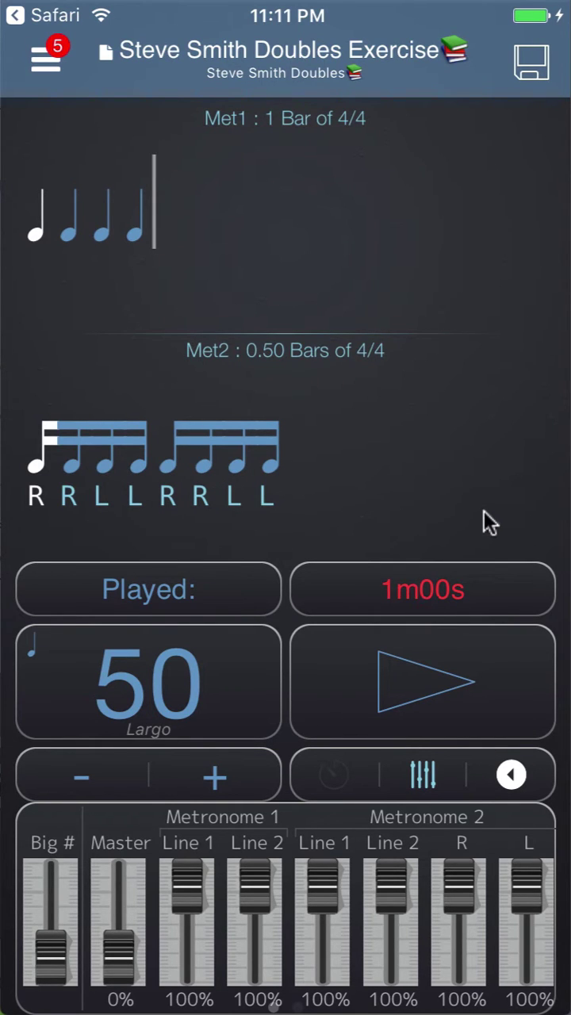
left_click_drag(483, 519, 97, 499)
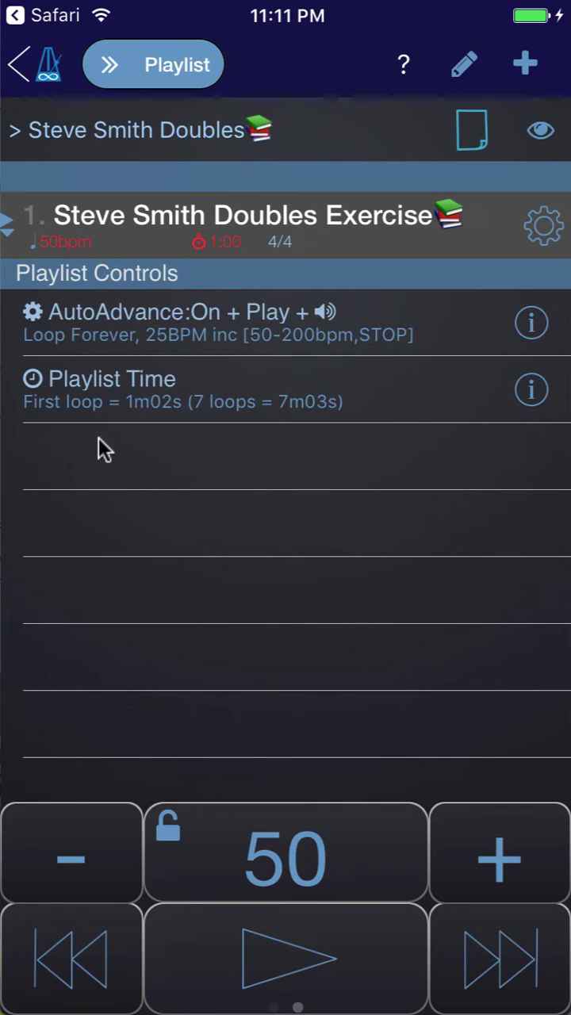
left_click_drag(96, 437, 493, 473)
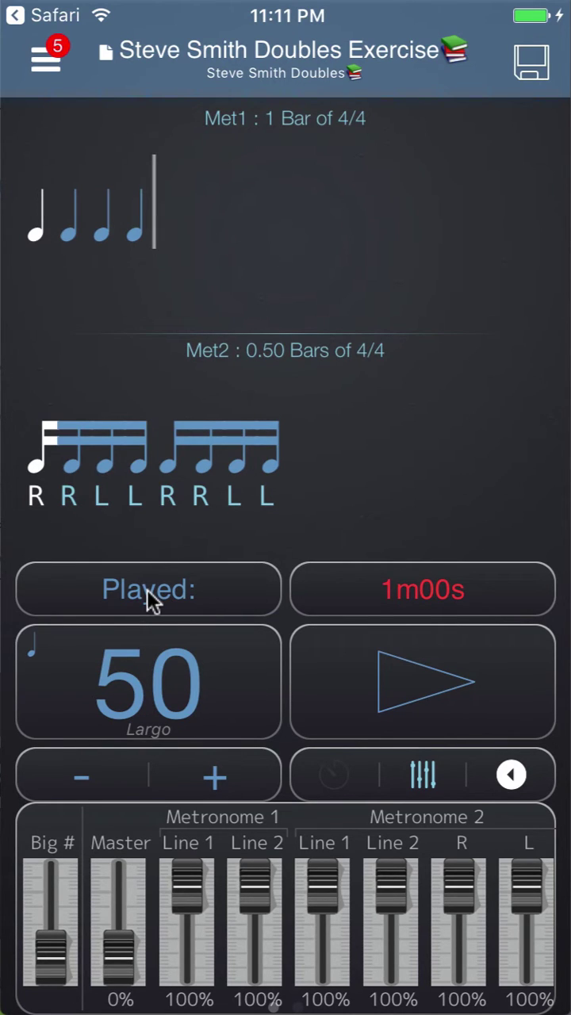
Set the exercise to loop 2 repetitions and play it through both passes
left_click(186, 593)
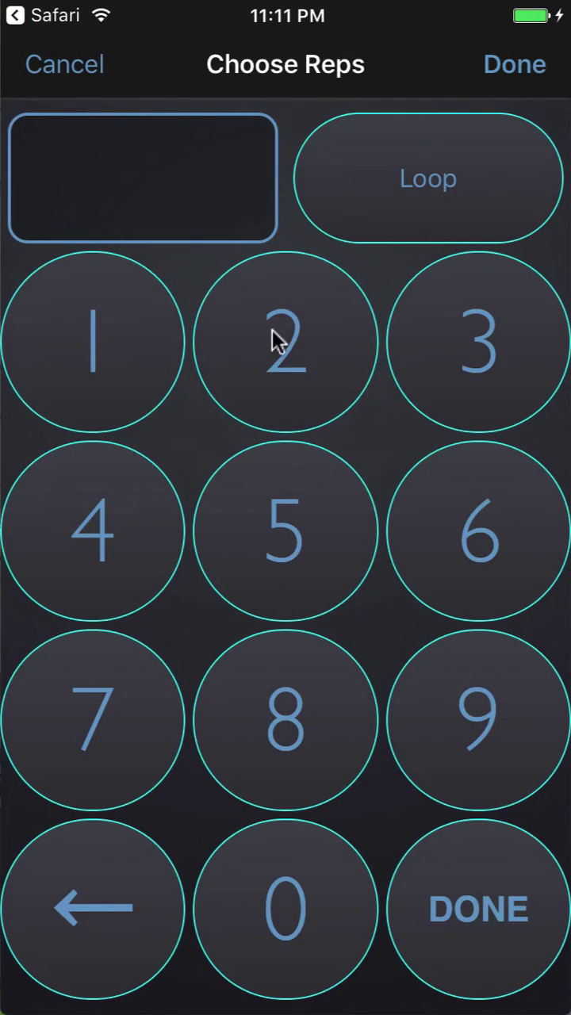
left_click(274, 337)
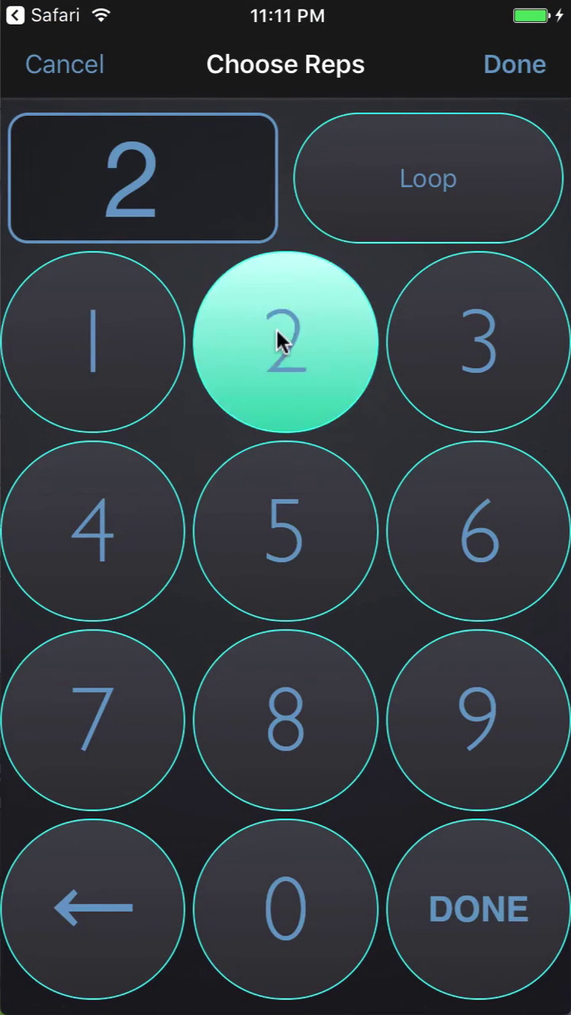
left_click(448, 904)
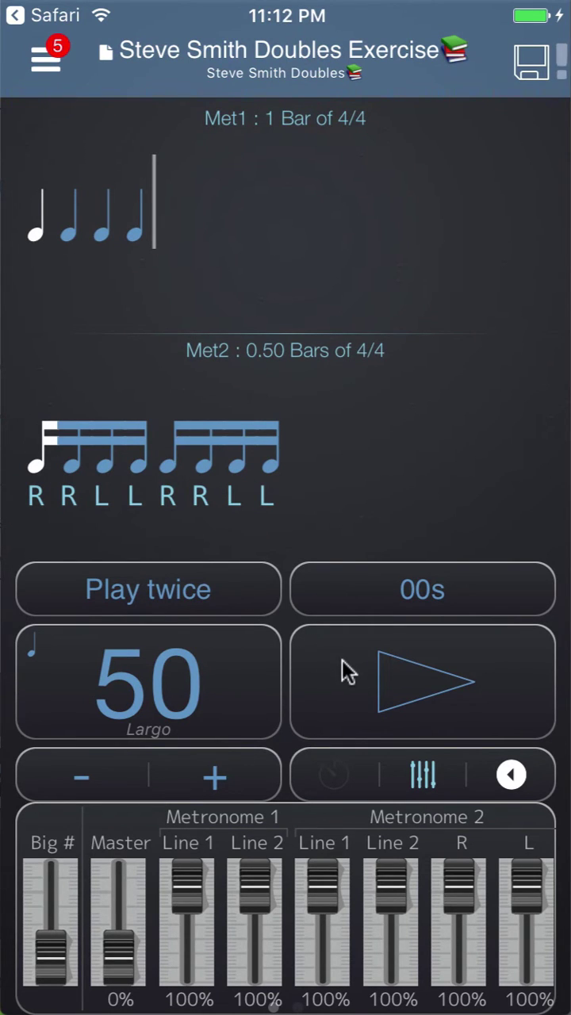
left_click(405, 686)
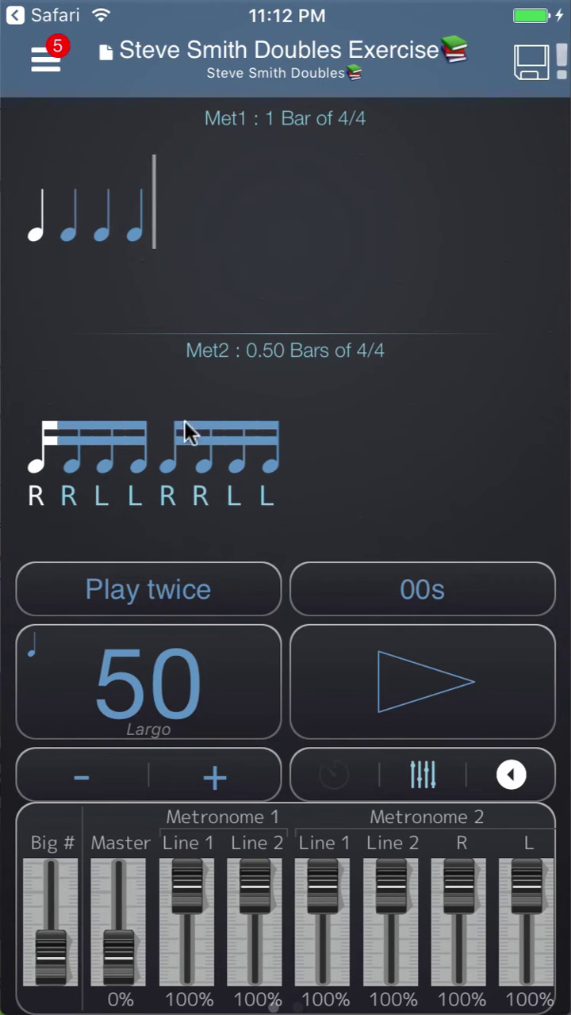
Extend Metronome 1's rhythm to four bars of 4/4 quarter notes in the Rhythm editor
left_click(183, 210)
left_click(237, 256)
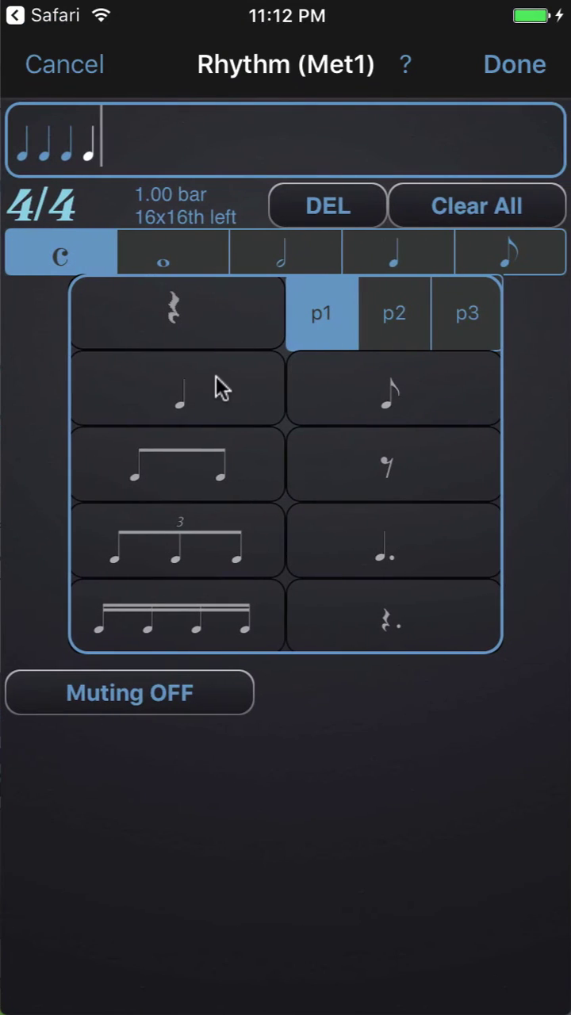
left_click(213, 381)
left_click(213, 381)
left_click(212, 381)
left_click(213, 381)
left_click(213, 381)
left_click(213, 381)
left_click(212, 381)
left_click(212, 380)
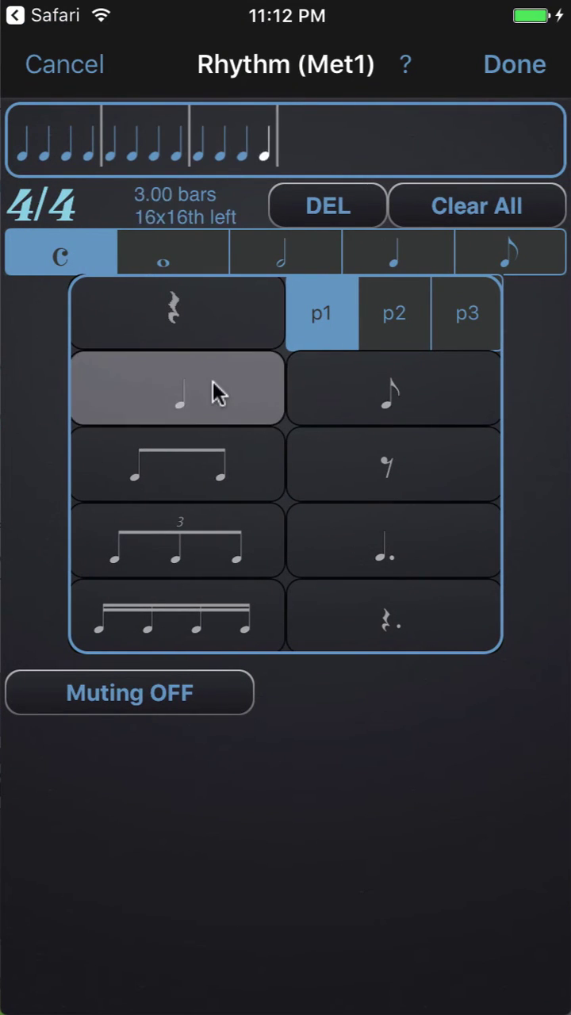
left_click(212, 380)
left_click(212, 380)
left_click(212, 380)
left_click(212, 380)
Apply the rhythm edit and play the exercise through once to check it
left_click(516, 65)
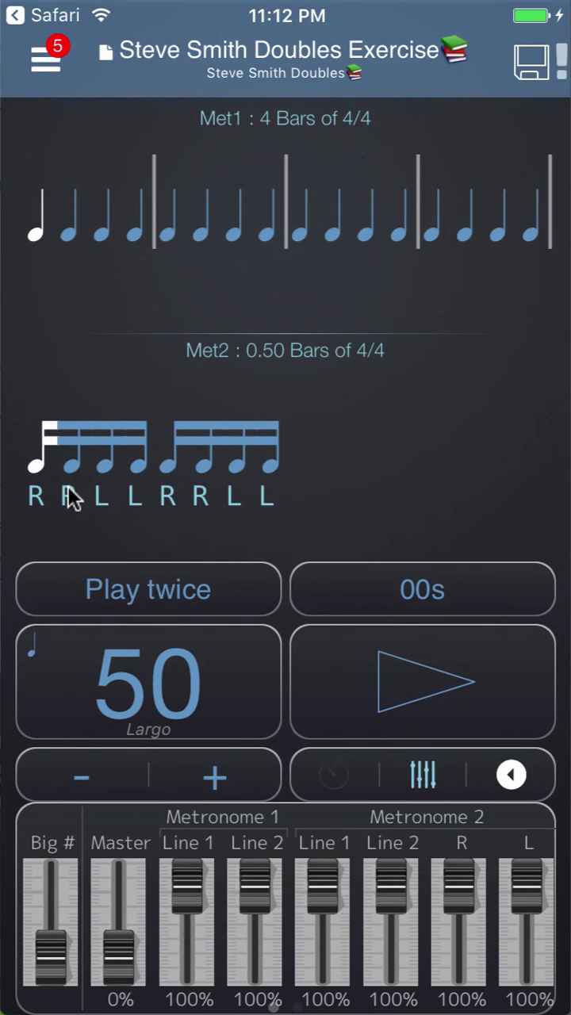
left_click(392, 690)
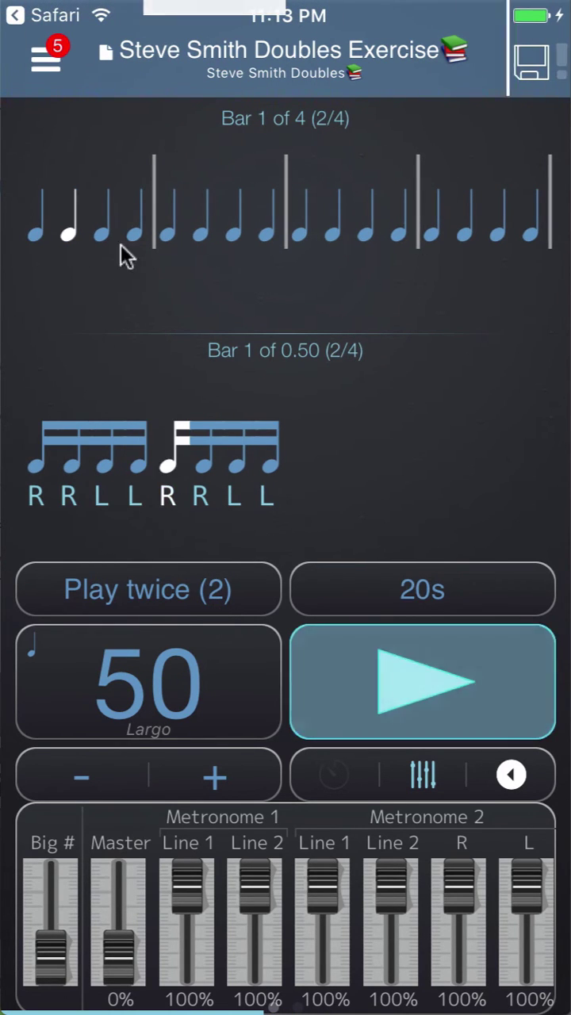
left_click(389, 671)
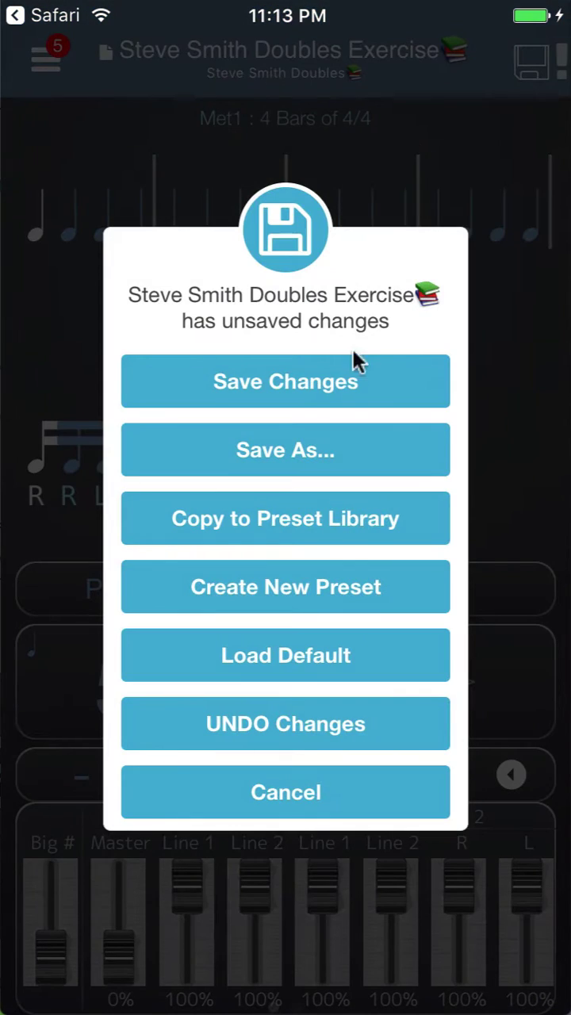
Save the preset changes and select Steve Smith Doubles Exercise on the playlist page
left_click(352, 384)
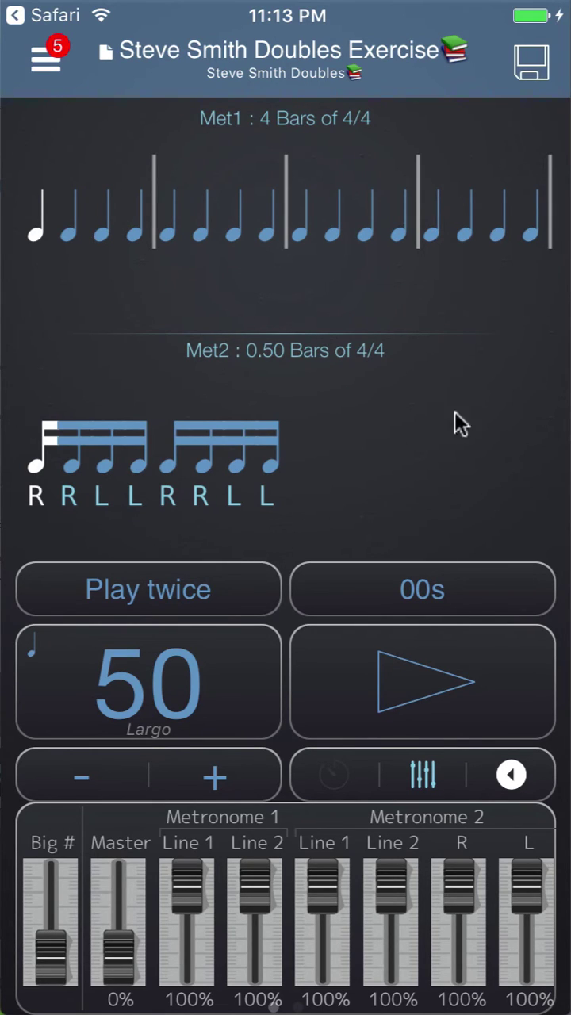
left_click_drag(478, 420, 106, 420)
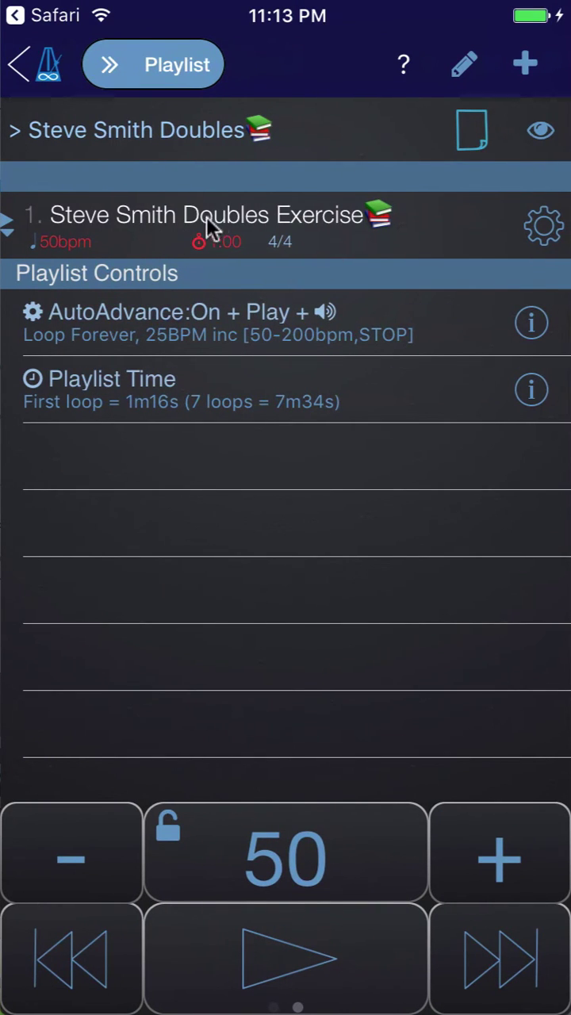
left_click(276, 224)
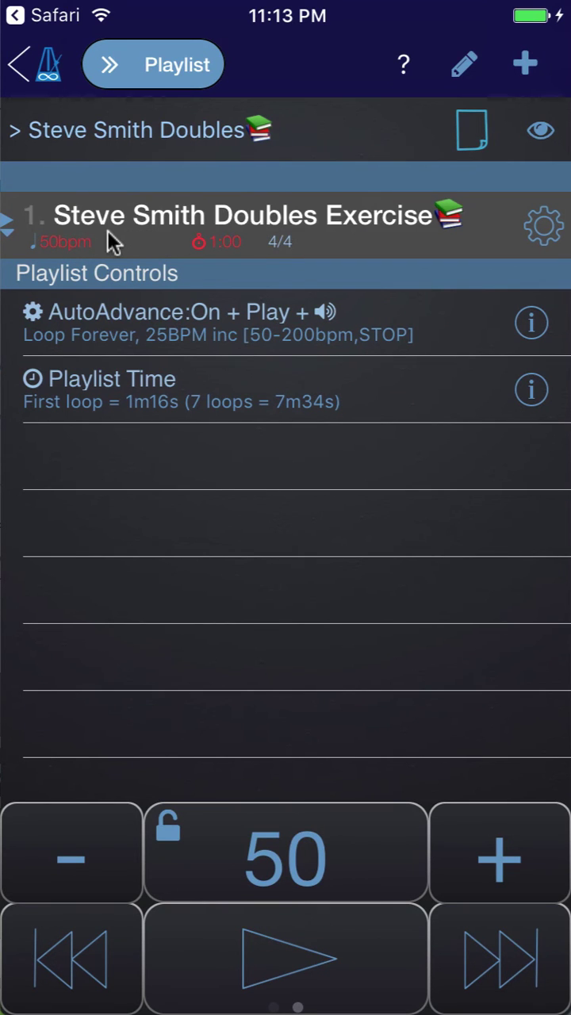
Look over the presets list, then return to the metronome and bring up the save options
left_click(171, 65)
left_click(172, 65)
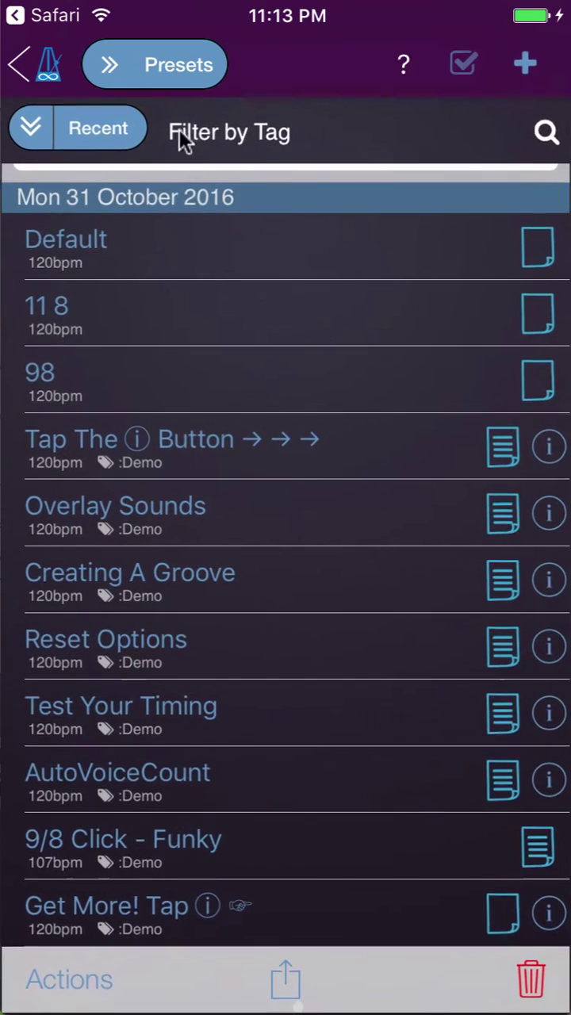
left_click_drag(195, 521, 212, 735)
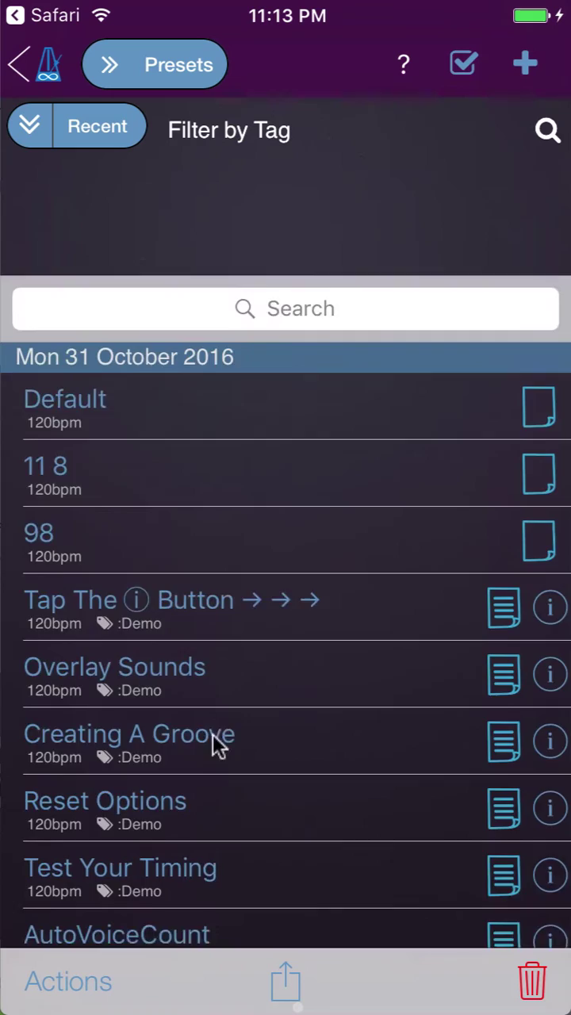
left_click_drag(82, 317, 535, 304)
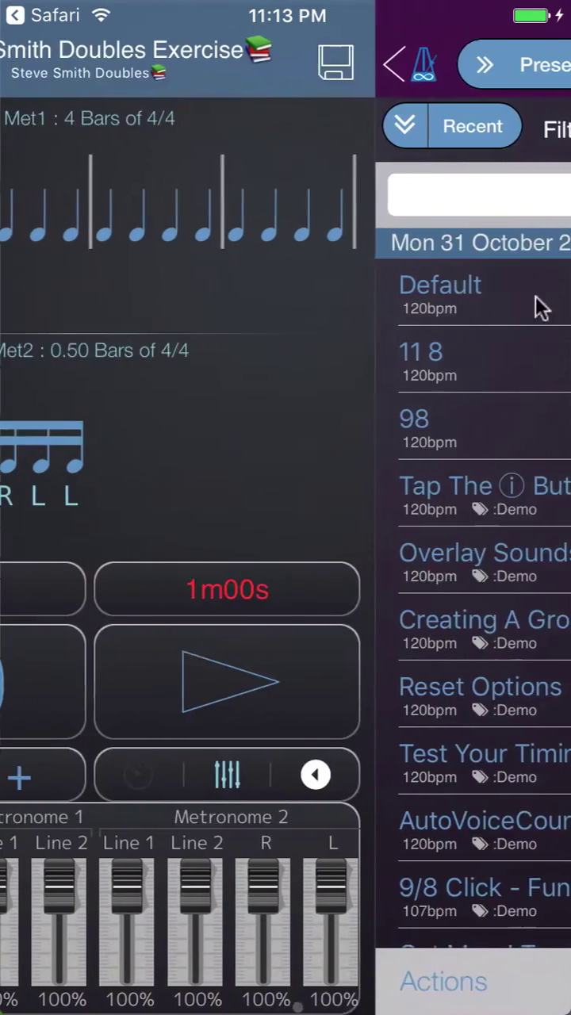
left_click(529, 64)
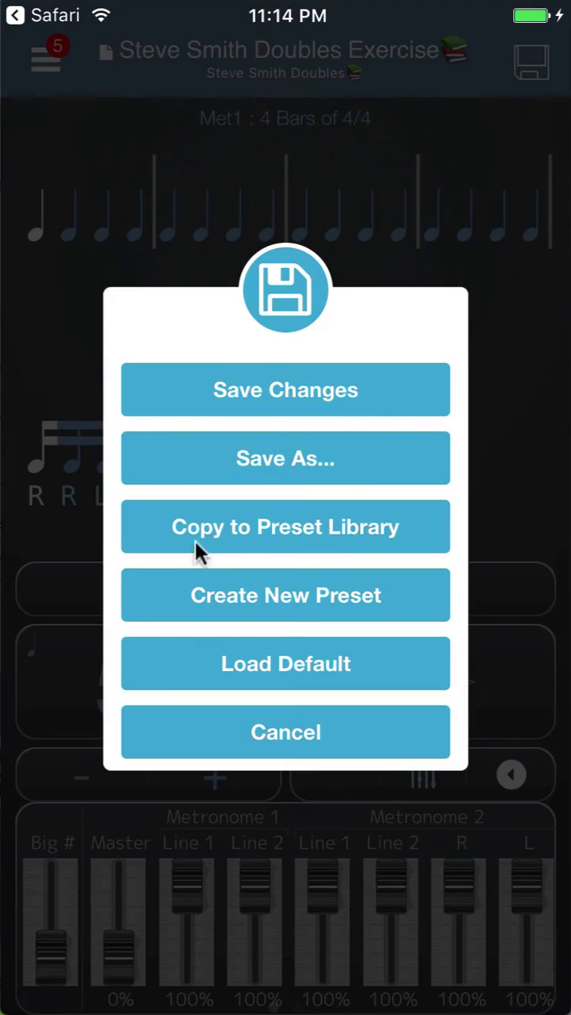
Copy Steve Smith Doubles Exercise into the preset library and check it in the Presets list
left_click(347, 514)
left_click_drag(448, 468, 76, 457)
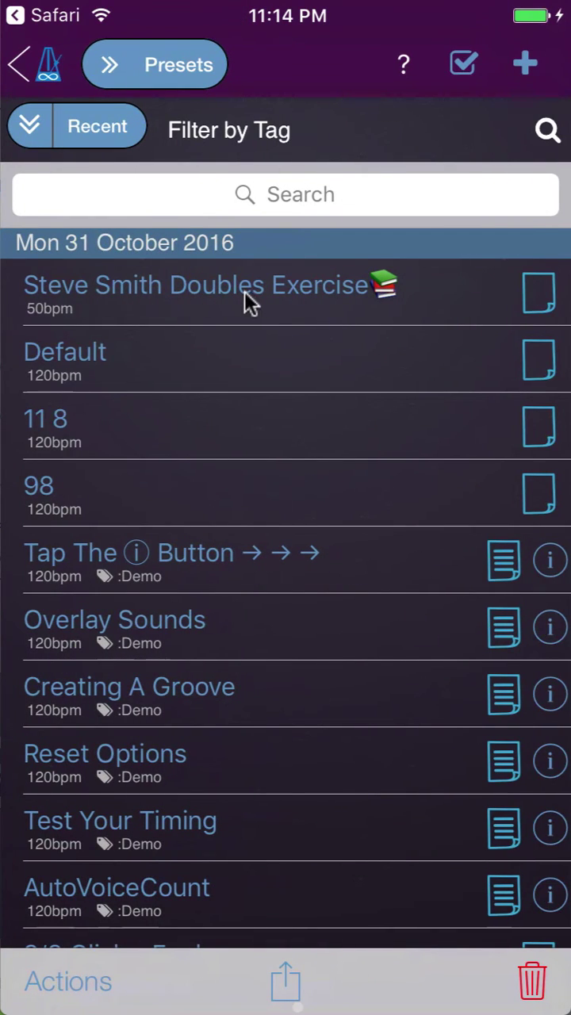
left_click_drag(141, 301, 371, 340)
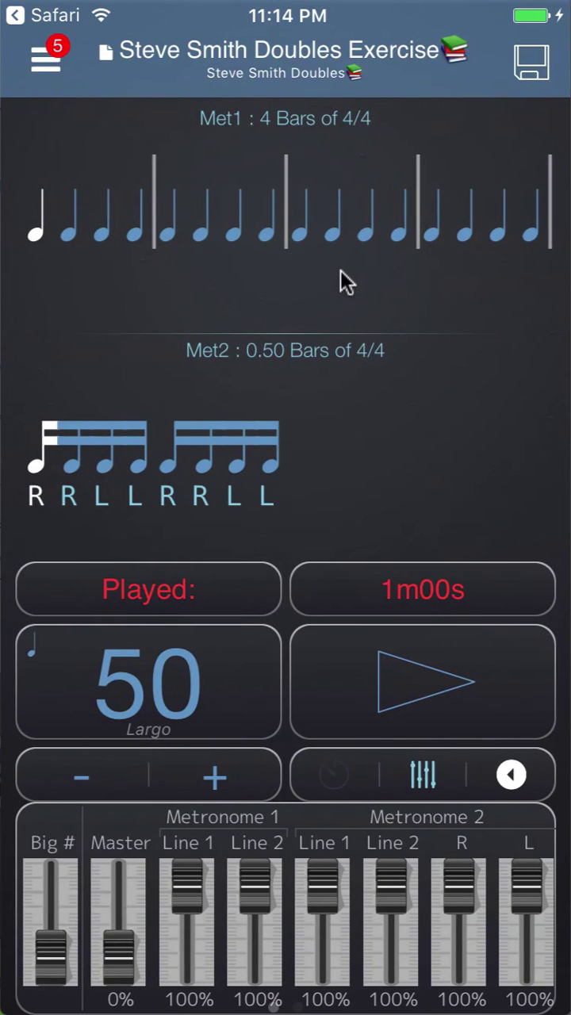
Load the parent preset and switch the list view back to the Steve Smith Doubles playlist
left_click(532, 61)
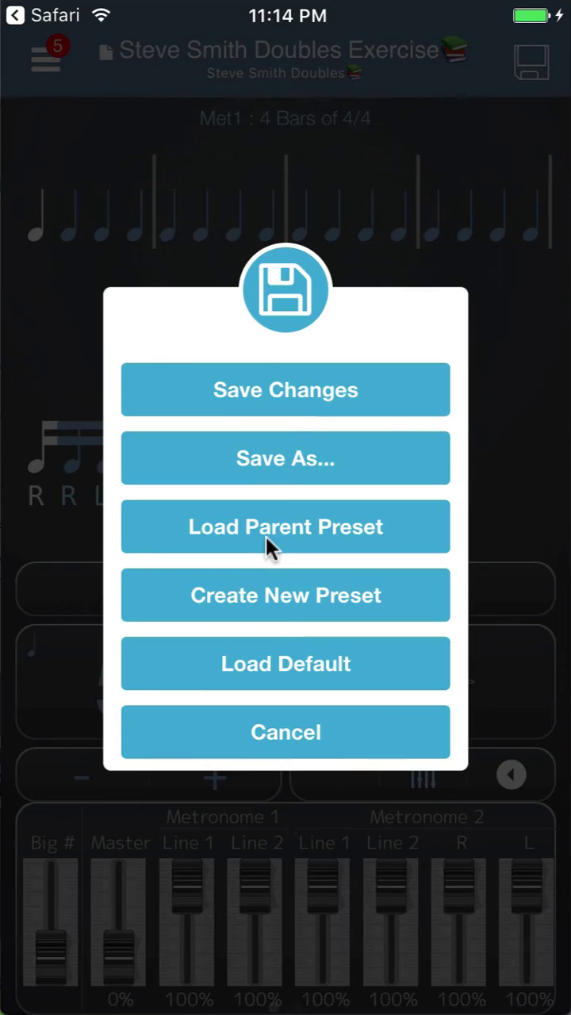
left_click(322, 524)
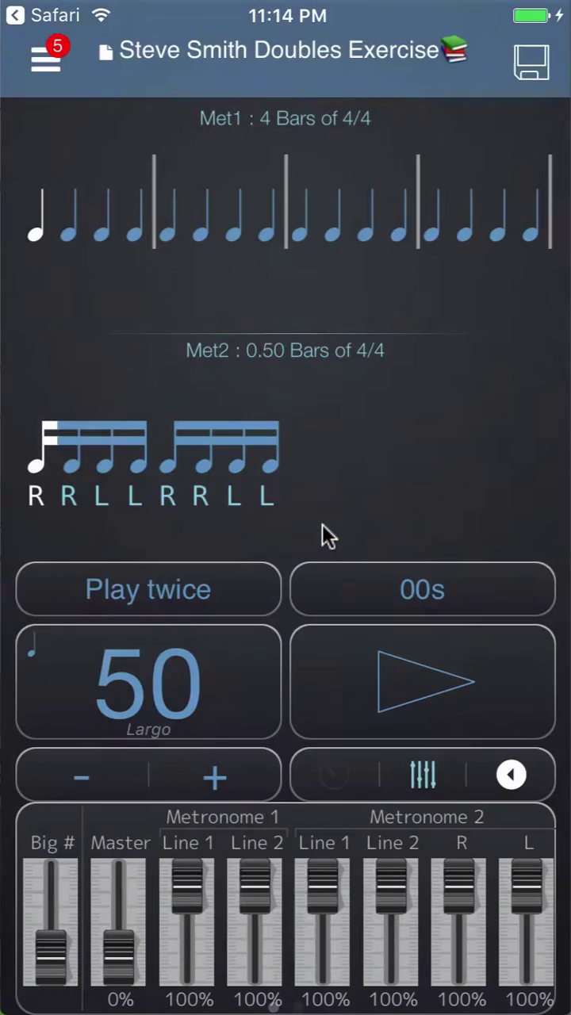
left_click_drag(394, 468, 138, 466)
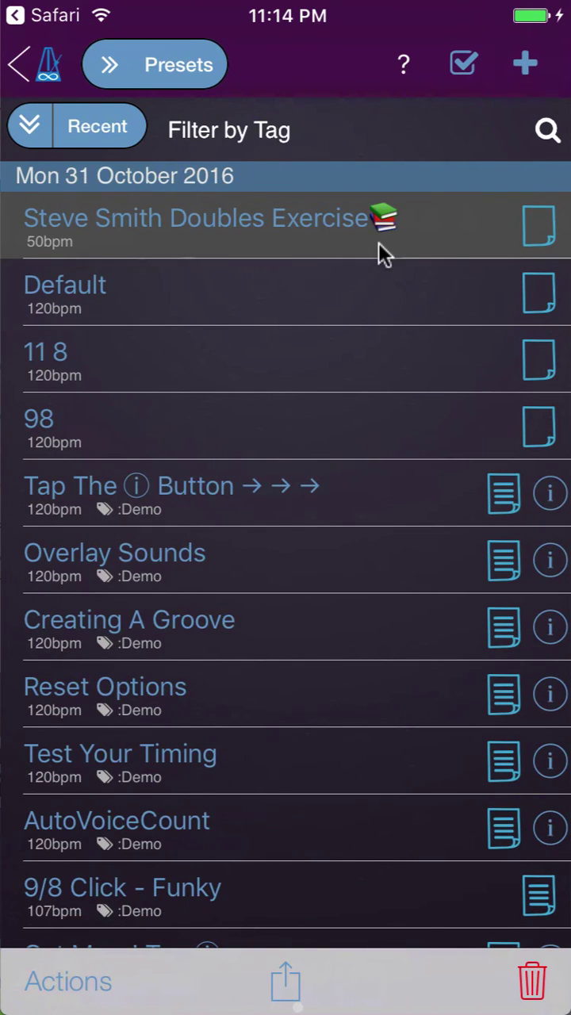
left_click(207, 71)
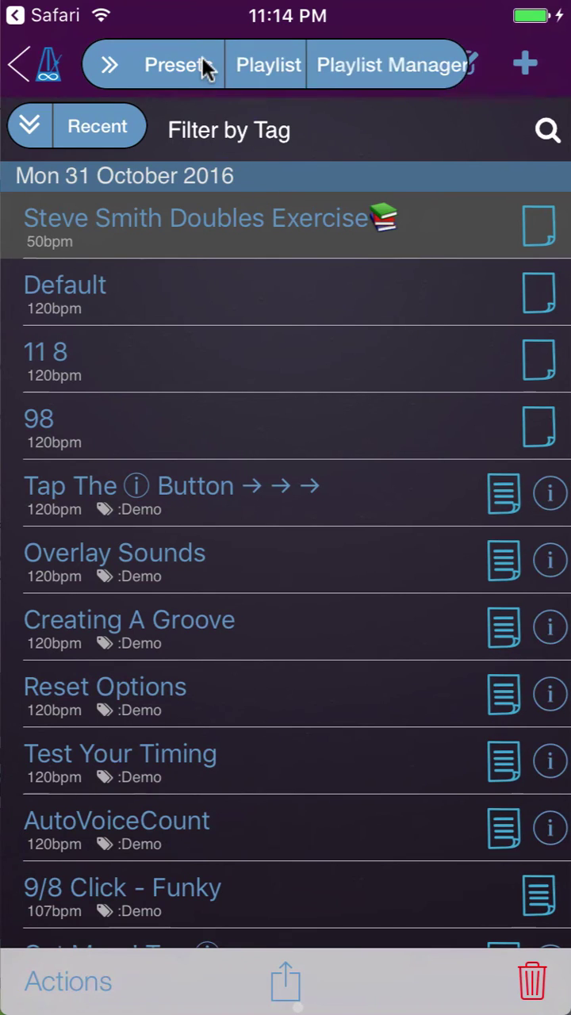
left_click(261, 57)
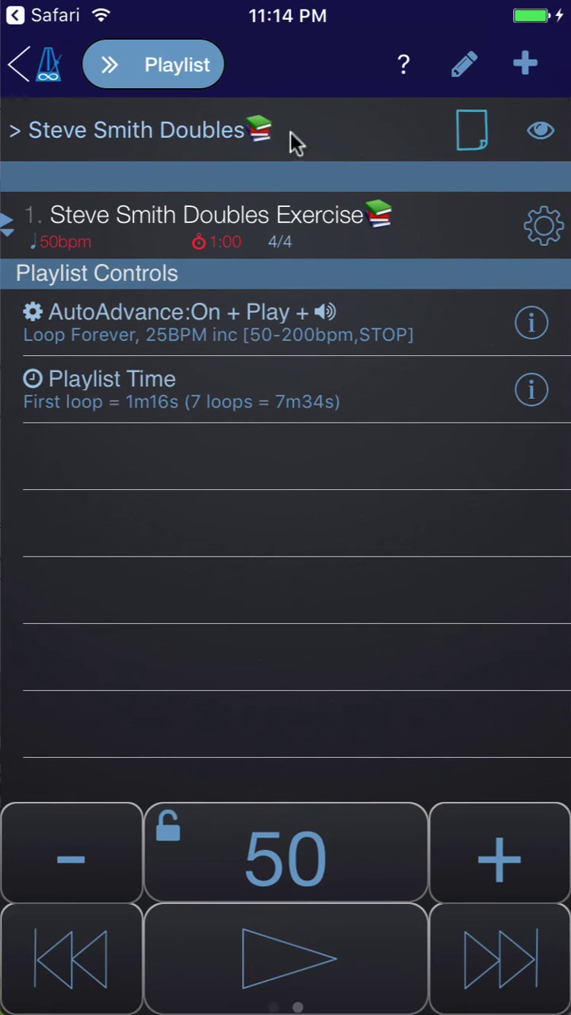
Add four more copies of Steve Smith Doubles Exercise, giving the playlist five entries
left_click(528, 65)
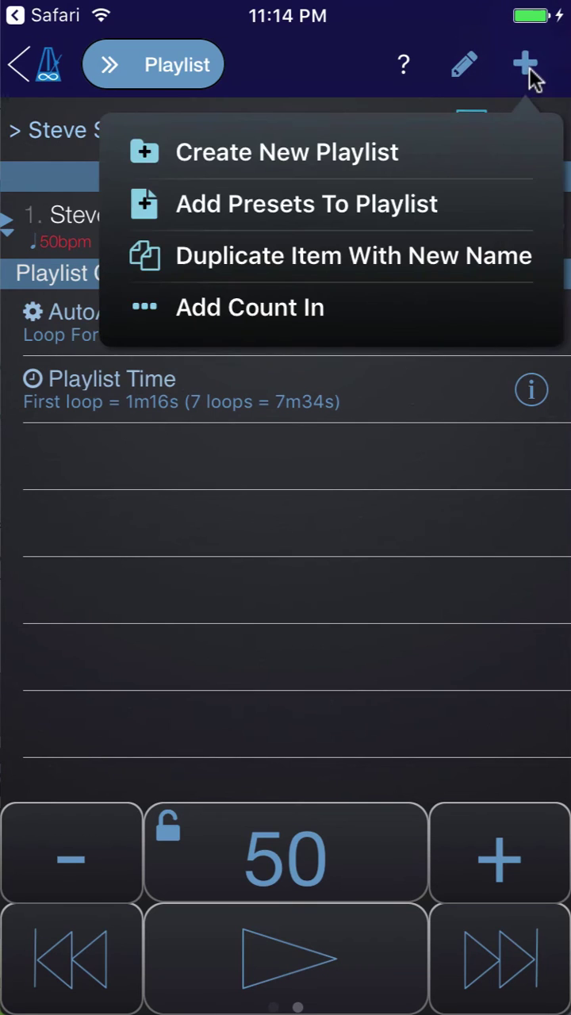
left_click(339, 210)
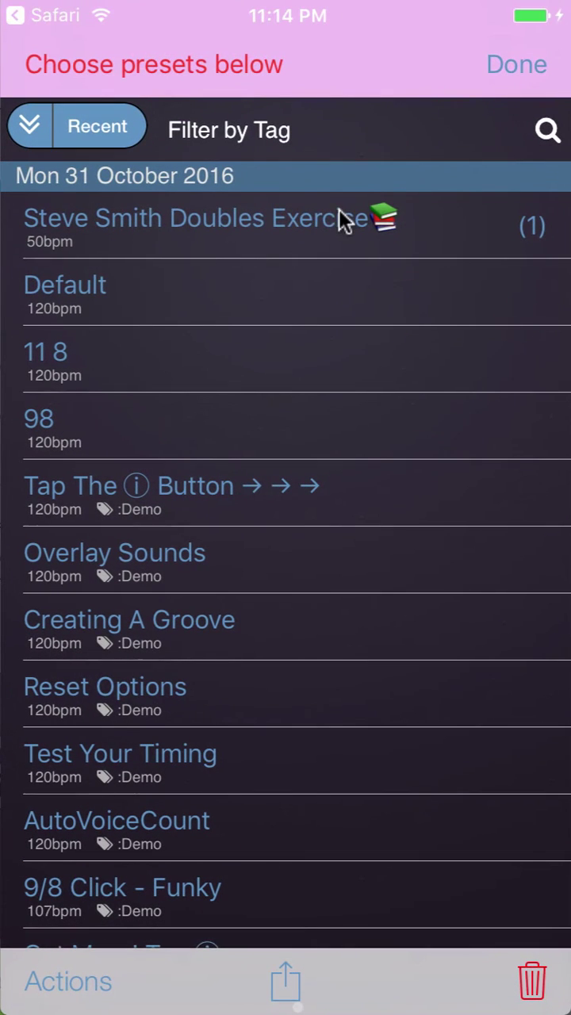
left_click(253, 226)
left_click(253, 226)
left_click(253, 227)
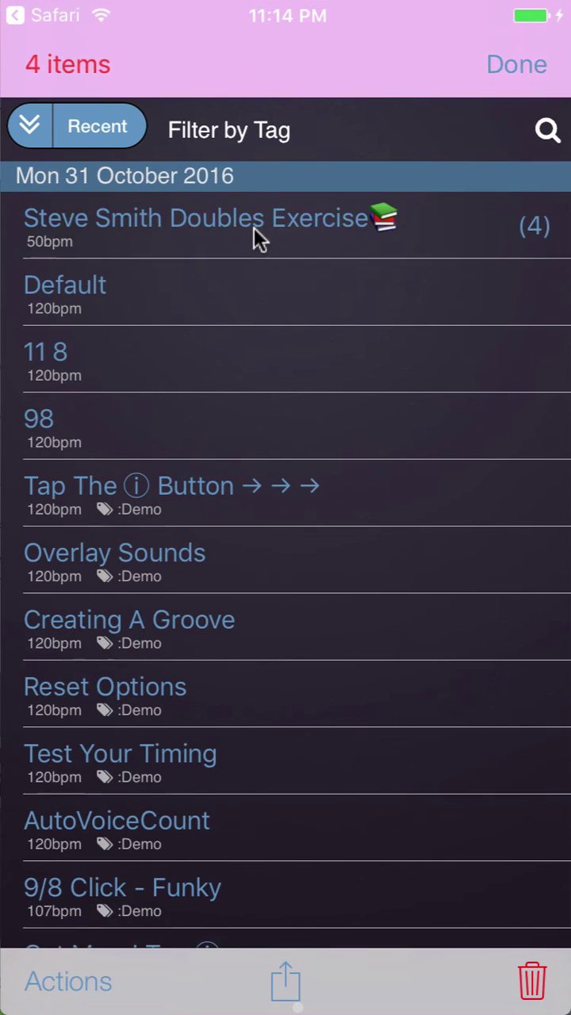
left_click(253, 227)
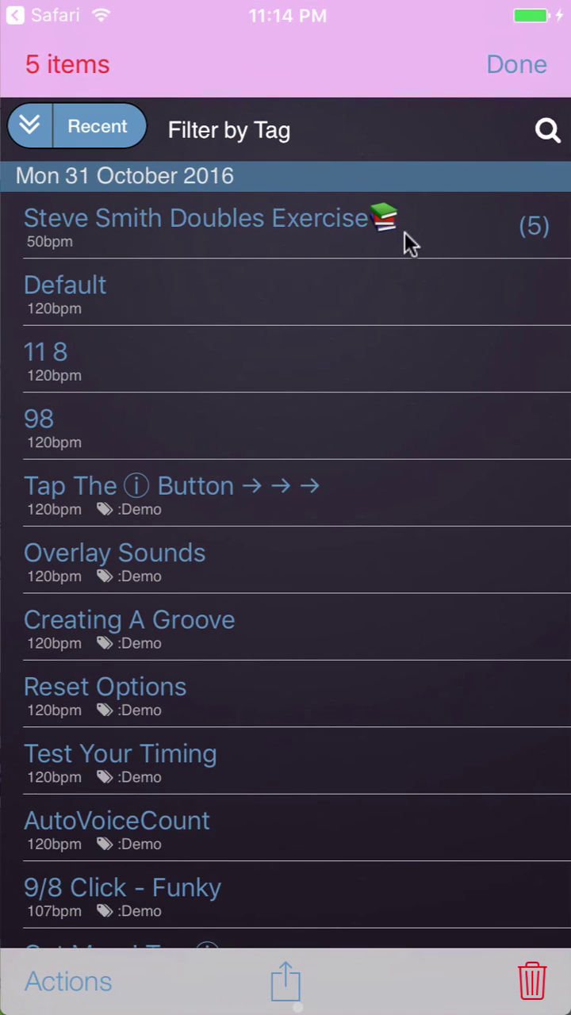
left_click(507, 75)
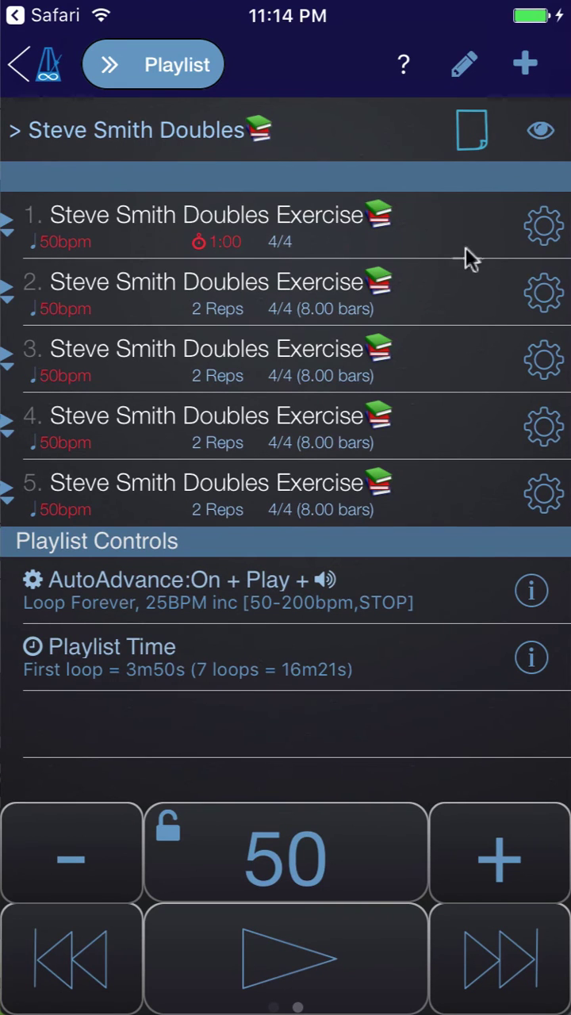
Give playlist entry 2 a tempo of 55 bpm and a 2:00 timer
left_click(545, 295)
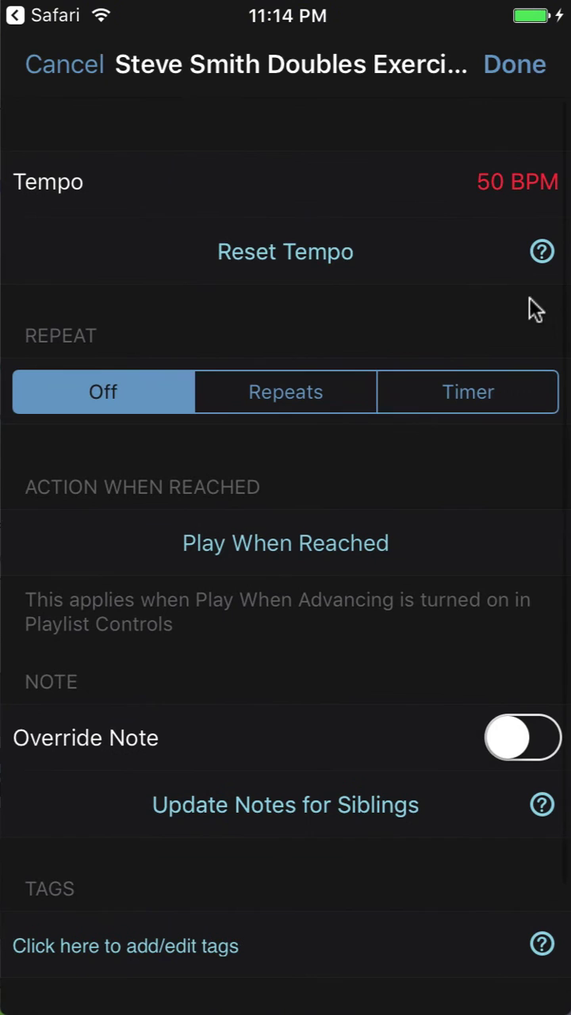
left_click(500, 182)
left_click(261, 541)
left_click(259, 539)
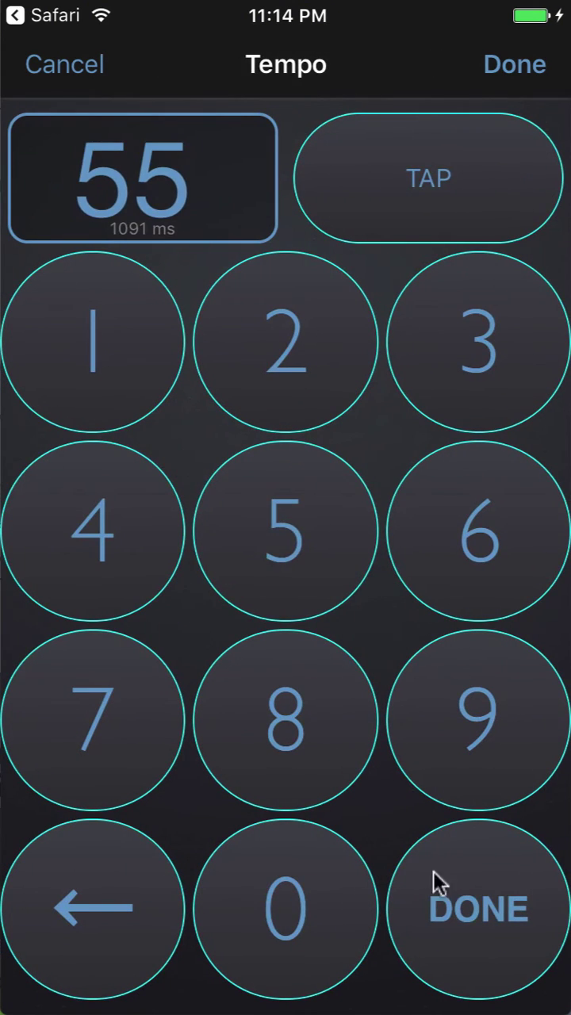
left_click(460, 904)
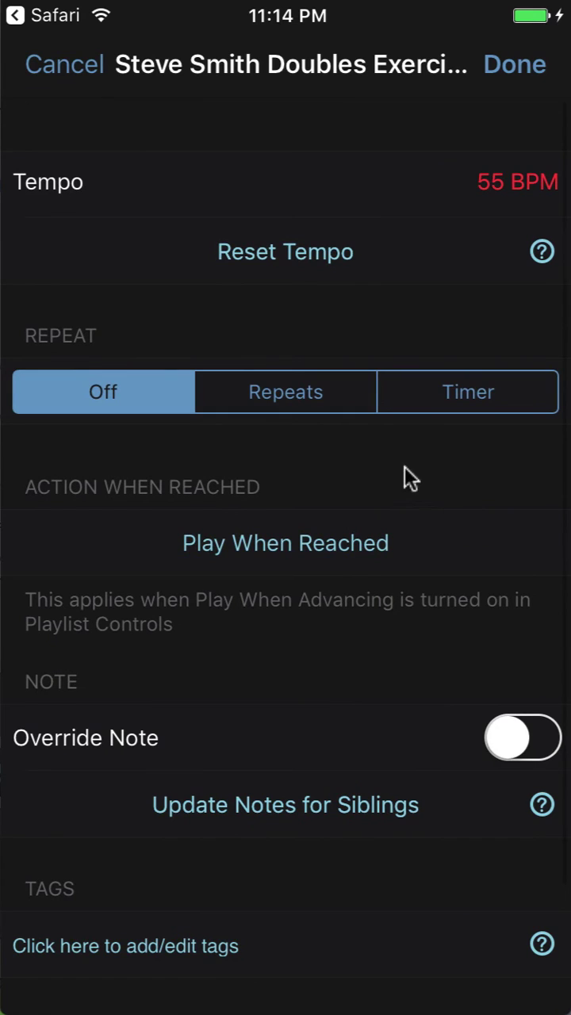
left_click(292, 397)
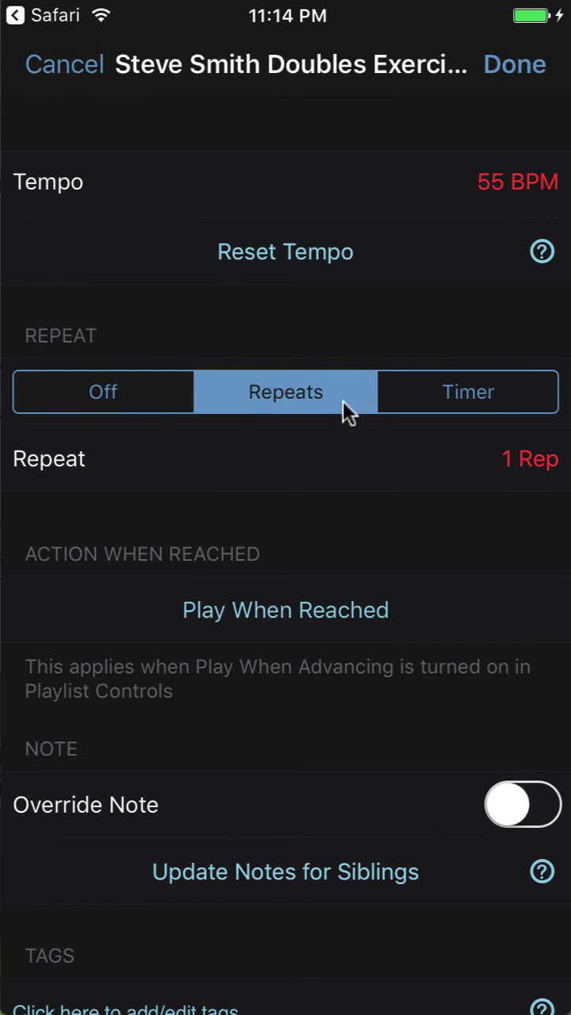
left_click(498, 395)
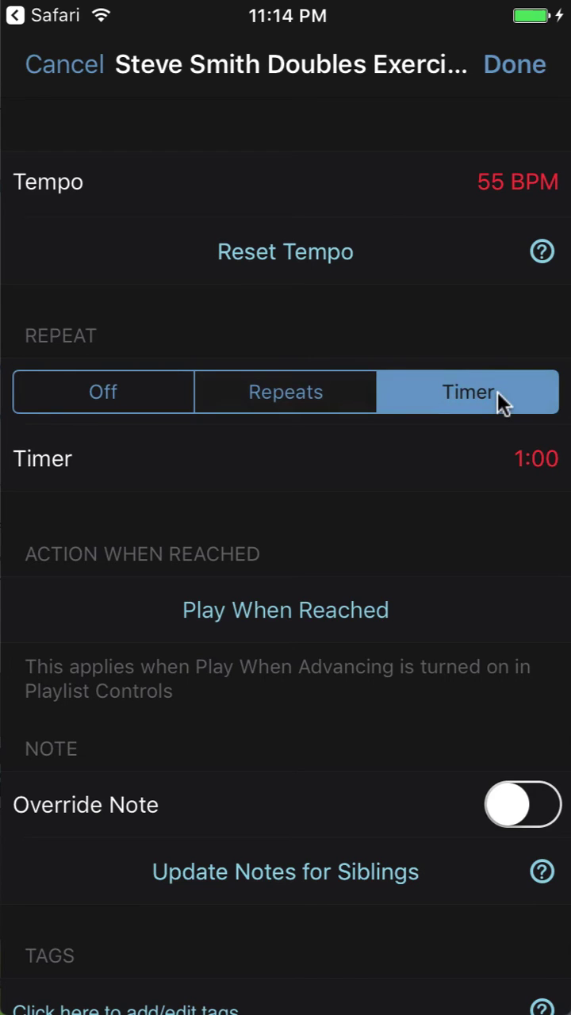
left_click(535, 460)
left_click_drag(220, 733, 223, 673)
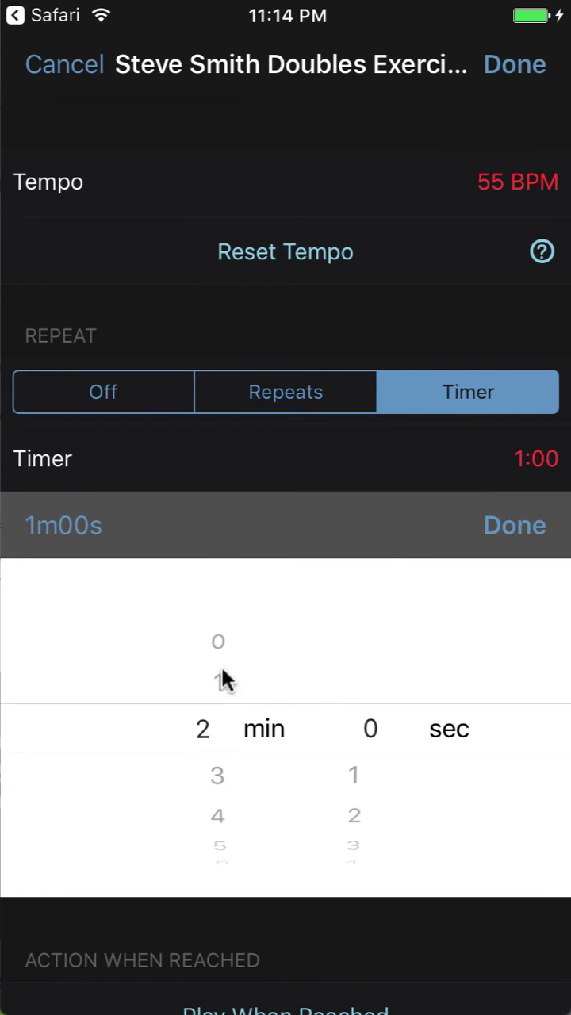
left_click(502, 520)
left_click(525, 67)
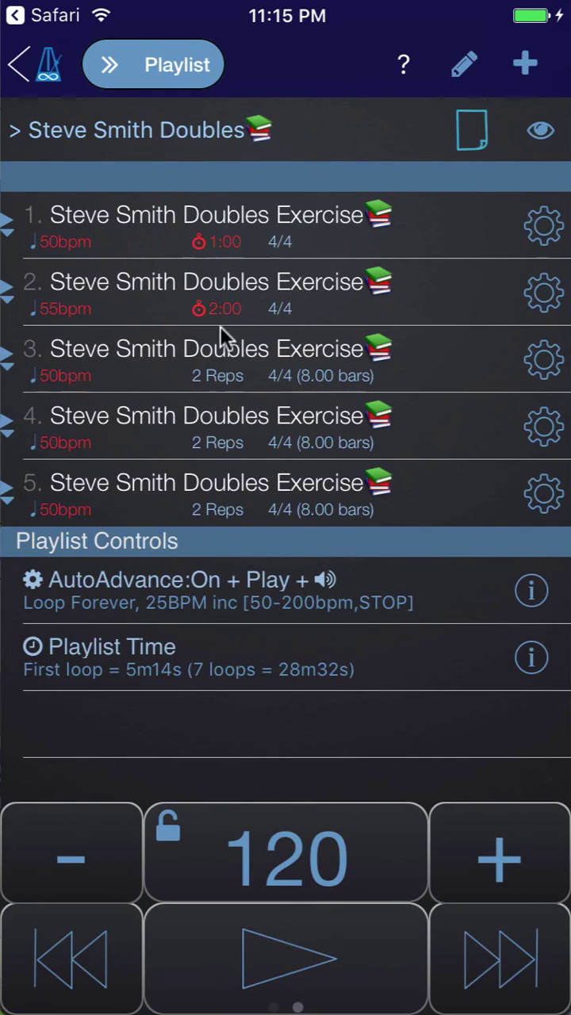
Set exercise 3 to 100 BPM with a 0:30 timer
left_click(544, 365)
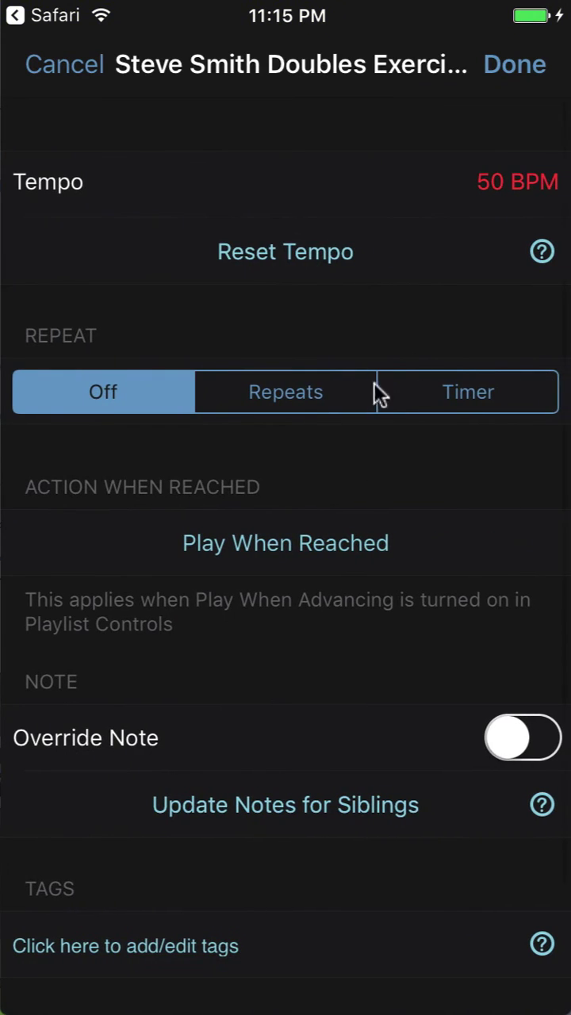
left_click(517, 181)
left_click(119, 380)
left_click(292, 896)
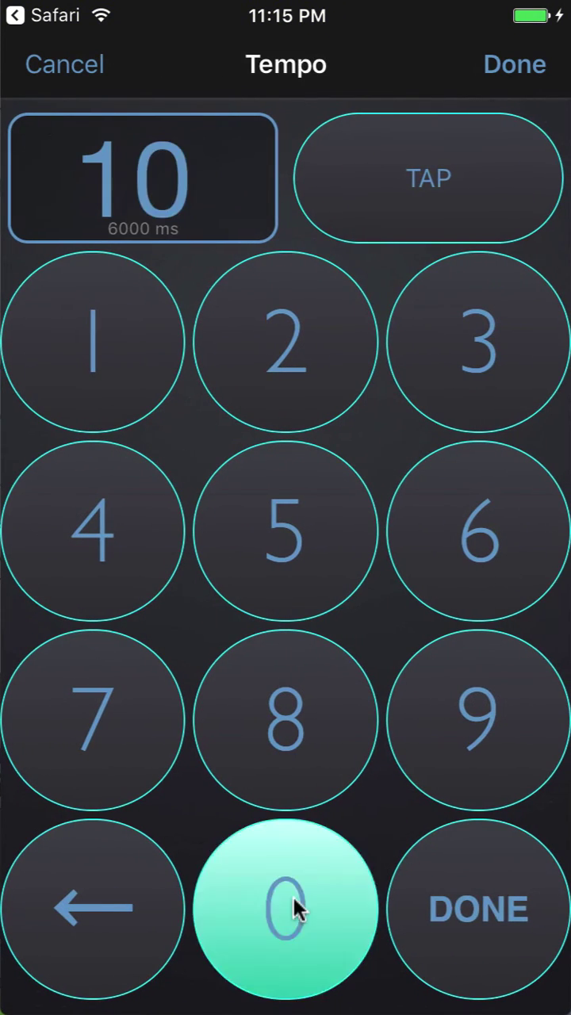
left_click(293, 897)
left_click(458, 865)
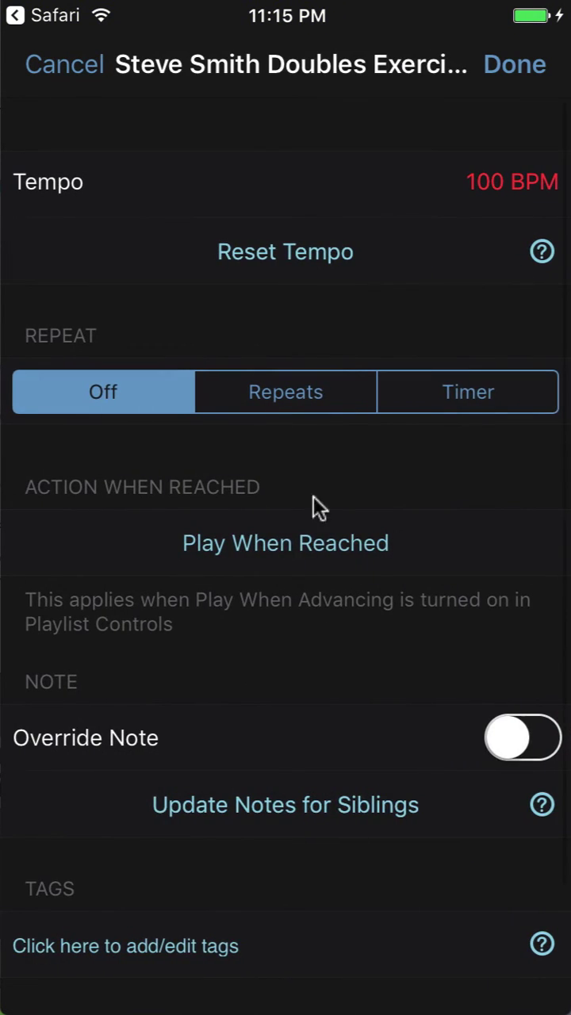
left_click(436, 397)
left_click(526, 459)
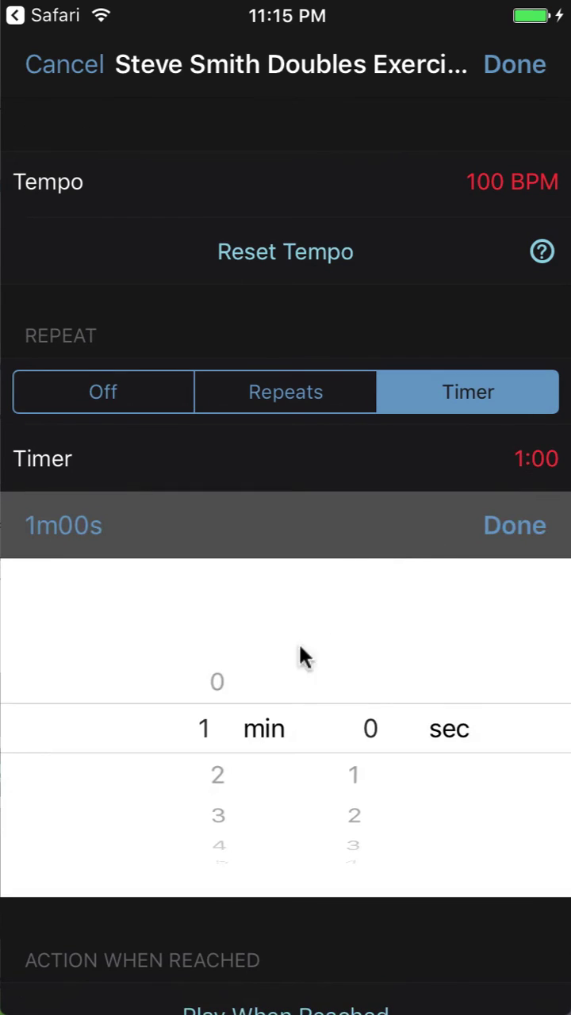
left_click(239, 697)
left_click_drag(383, 728, 386, 912)
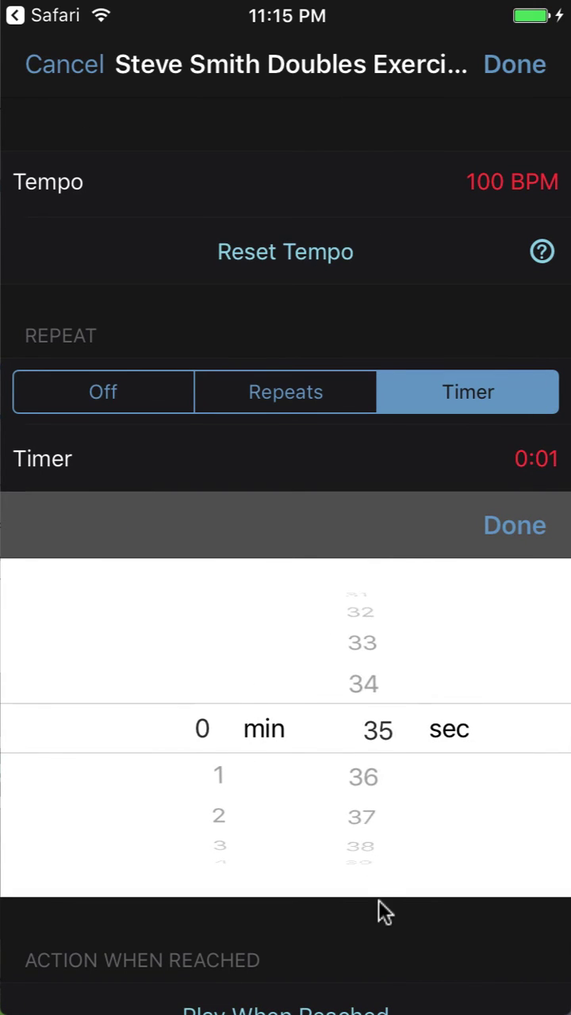
left_click_drag(408, 685, 389, 891)
left_click(501, 533)
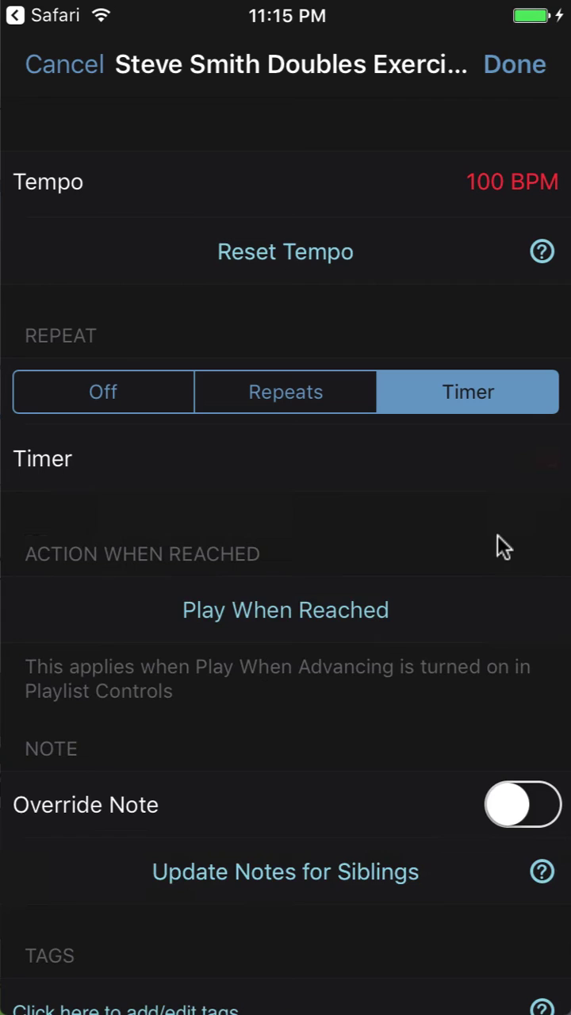
left_click(532, 67)
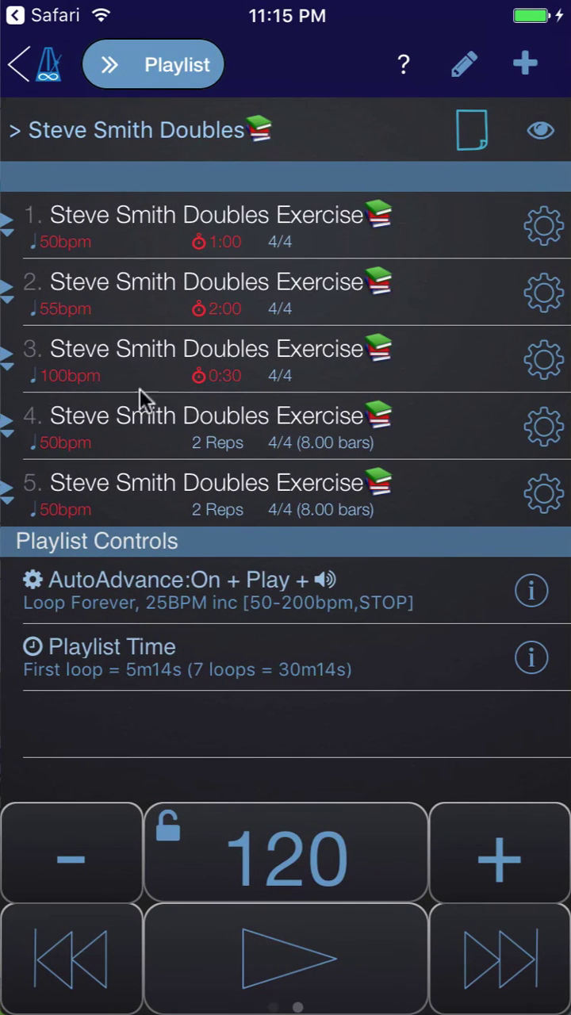
Set exercise 4 to 150 BPM with a 5:00 timer
left_click(544, 428)
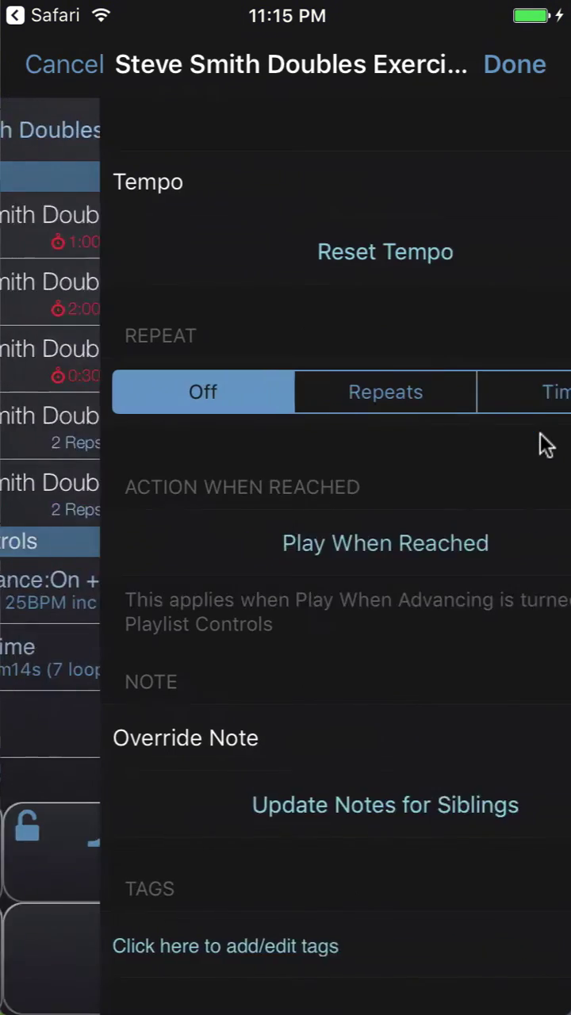
left_click(497, 212)
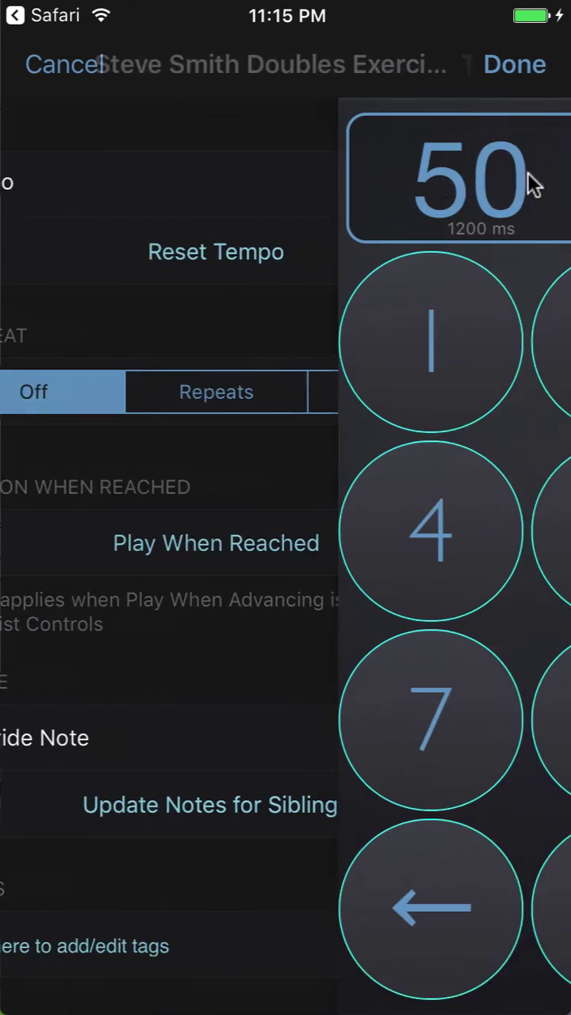
left_click(171, 317)
left_click(222, 516)
left_click(291, 876)
left_click(460, 869)
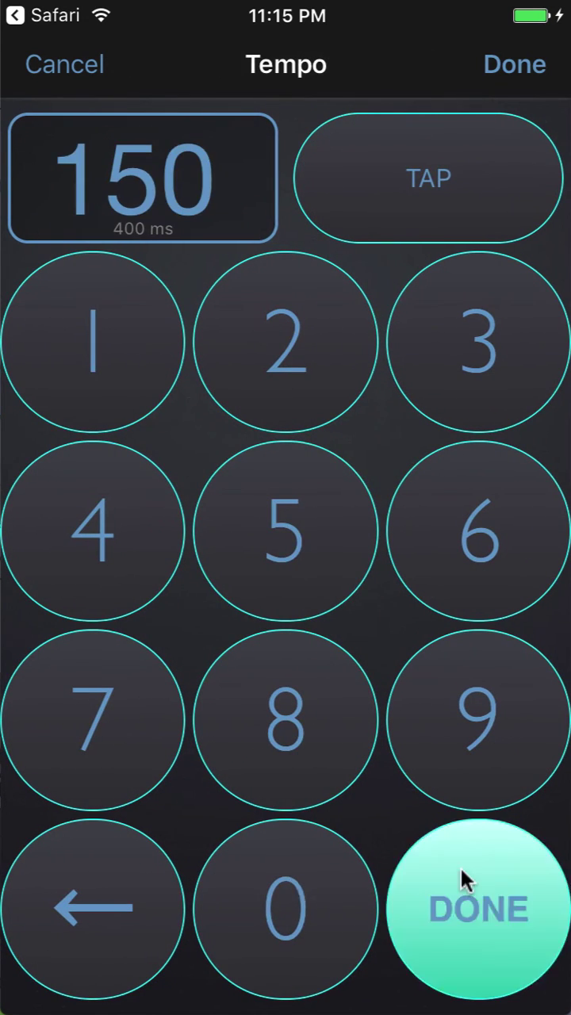
left_click(457, 406)
left_click(556, 468)
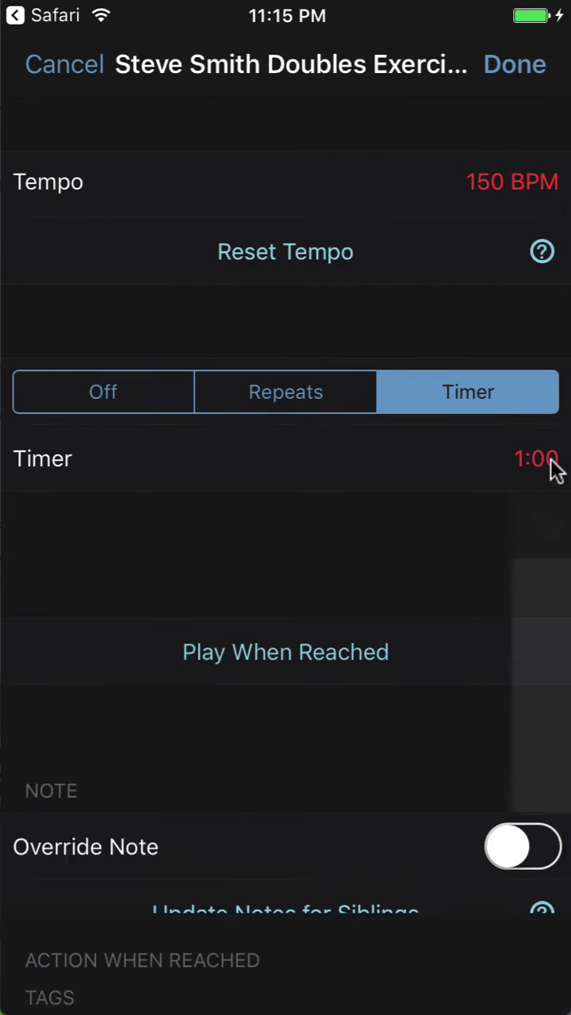
left_click_drag(285, 776, 252, 594)
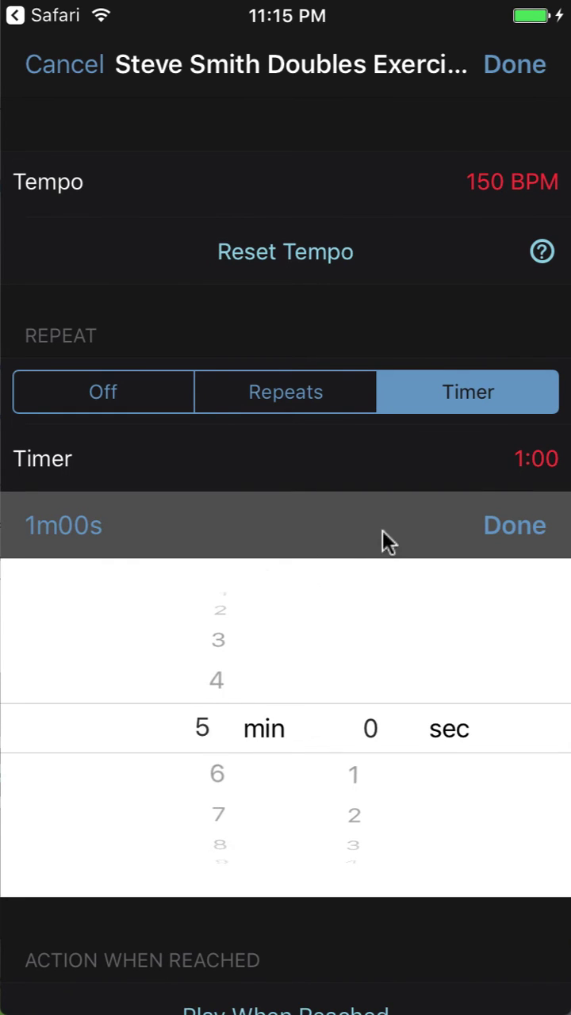
left_click(494, 522)
left_click(511, 68)
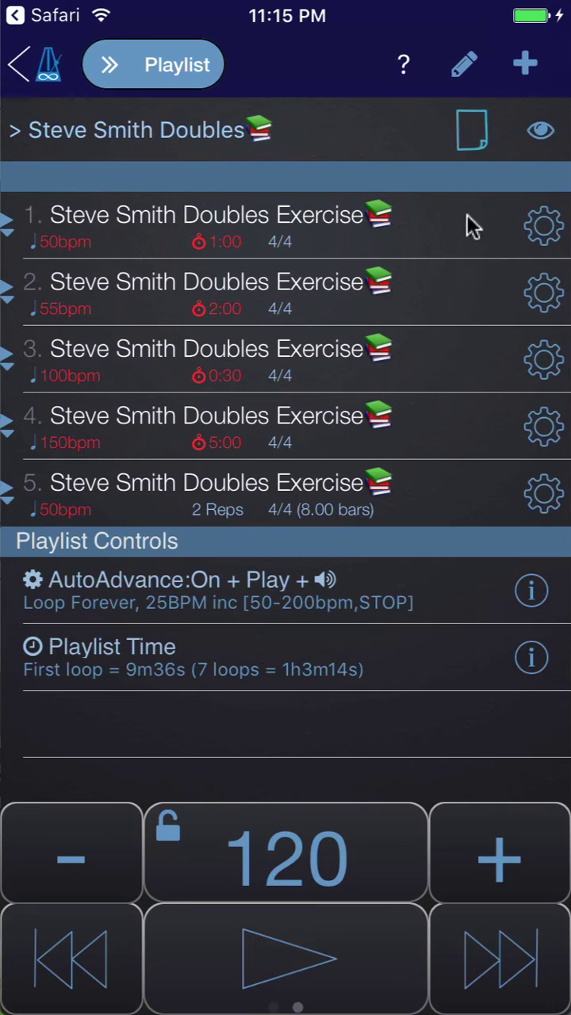
Delete the fifth Steve Smith Doubles Exercise entry from the playlist
left_click(464, 79)
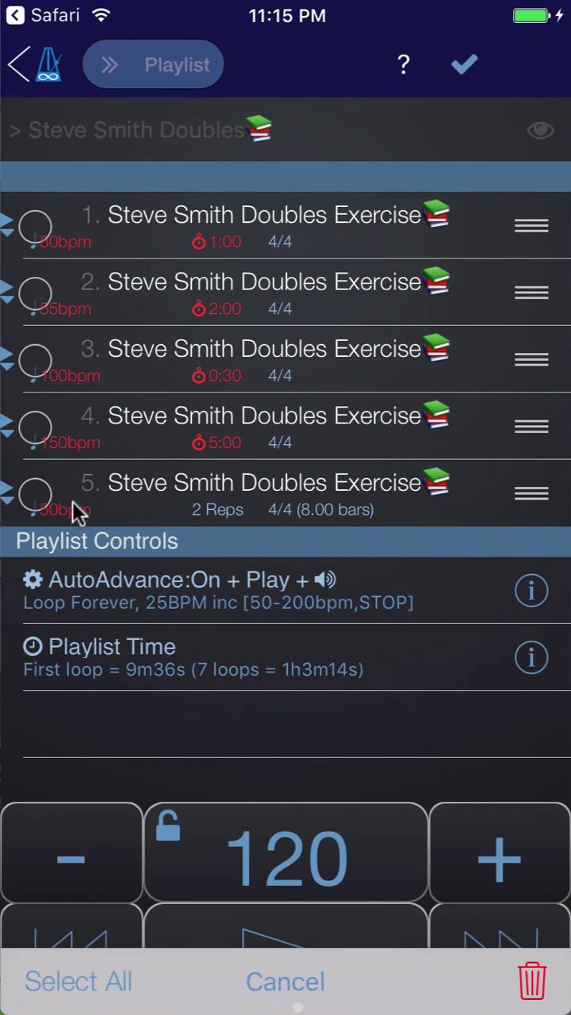
left_click(36, 500)
left_click(533, 984)
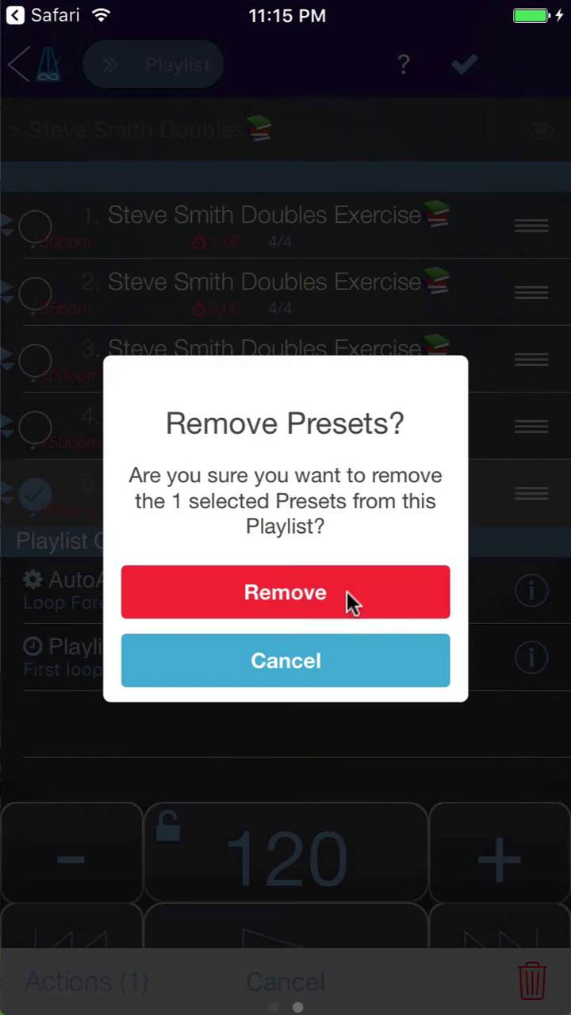
left_click(347, 593)
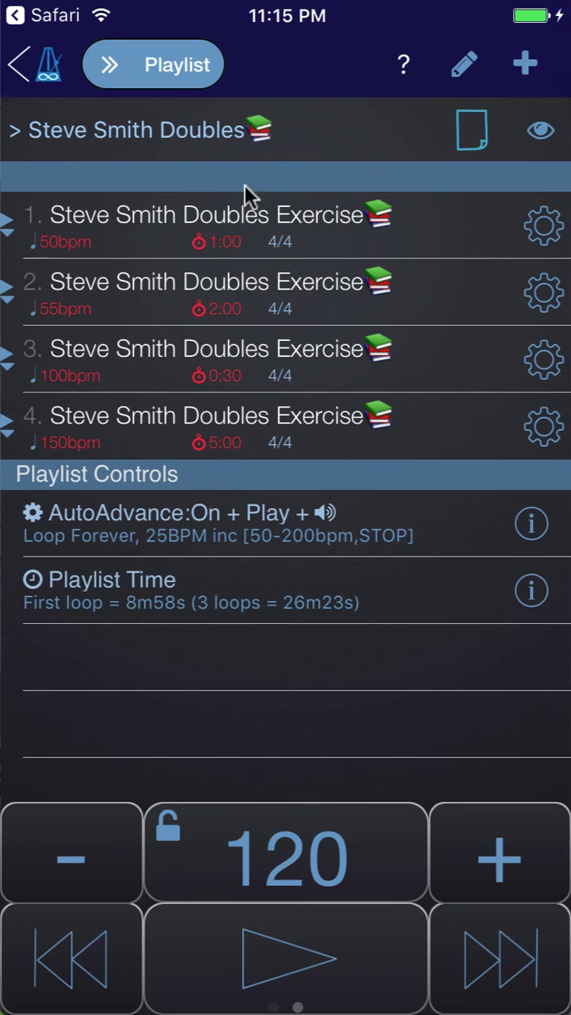
Switch off Playlist Looping in the AutoAdvance settings so the playlist plays once
left_click(191, 534)
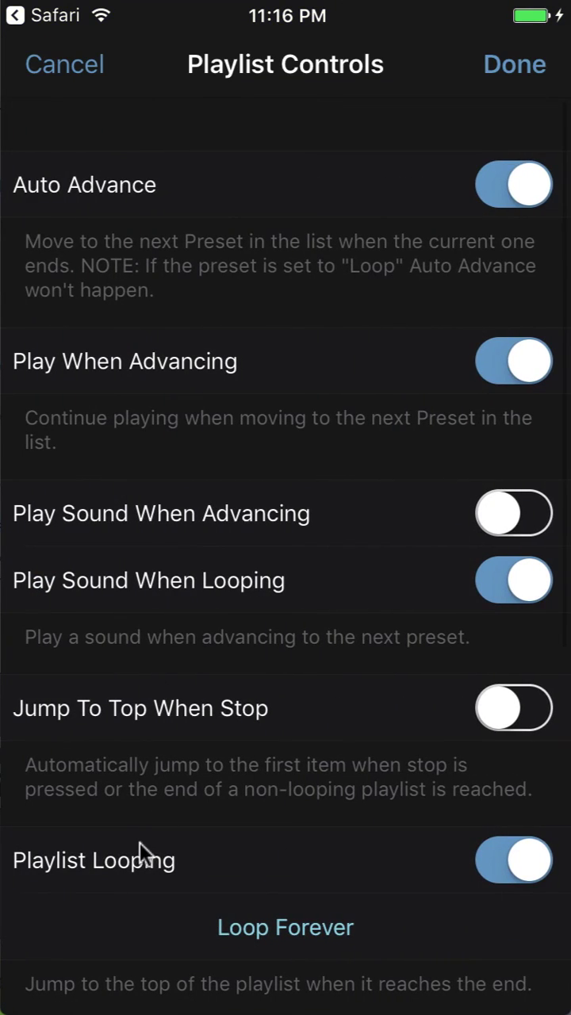
left_click(529, 860)
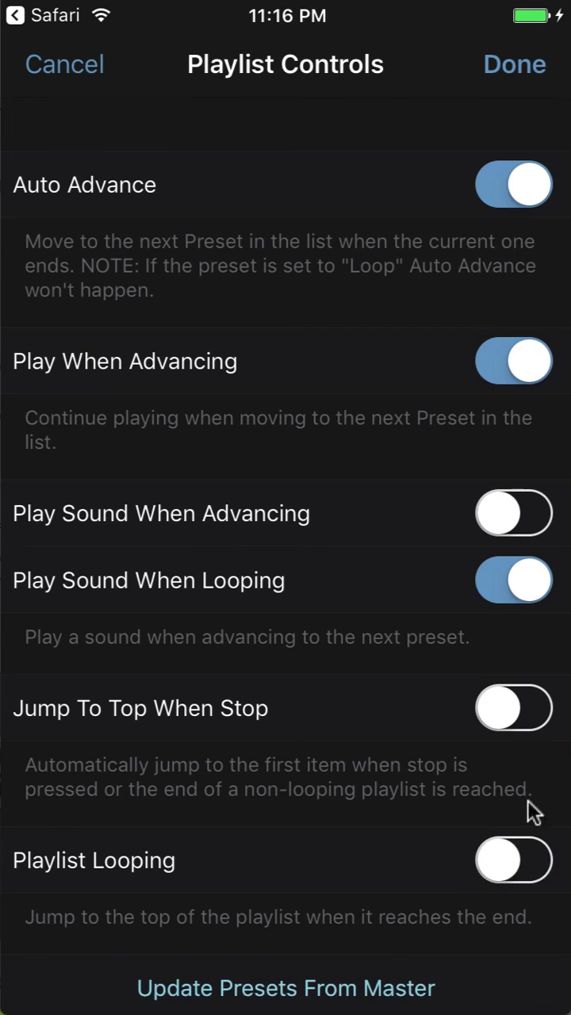
left_click(511, 80)
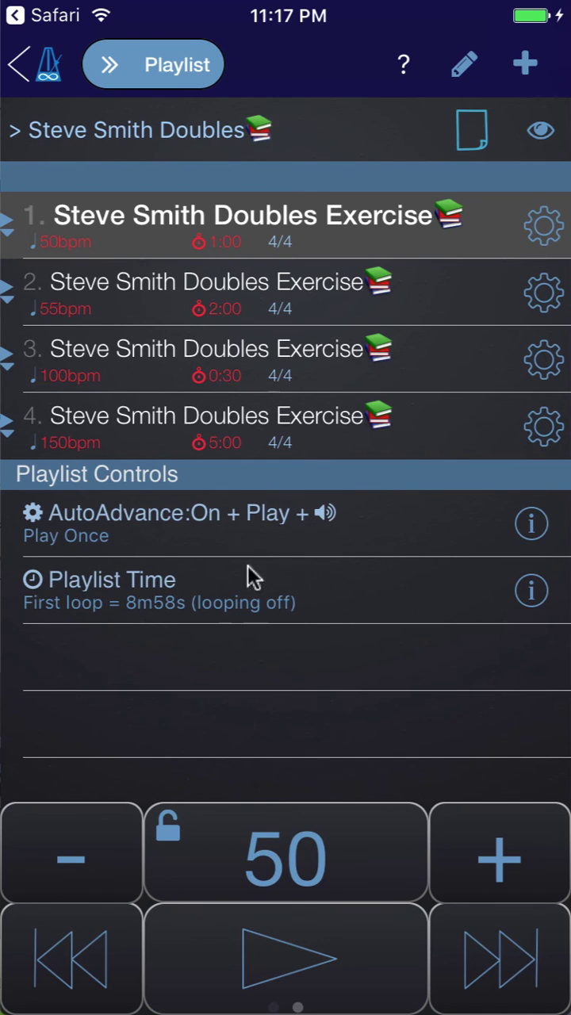
Scale the first loop time proportionally to 30 min 0 sec, stretching every exercise's timer
left_click(291, 586)
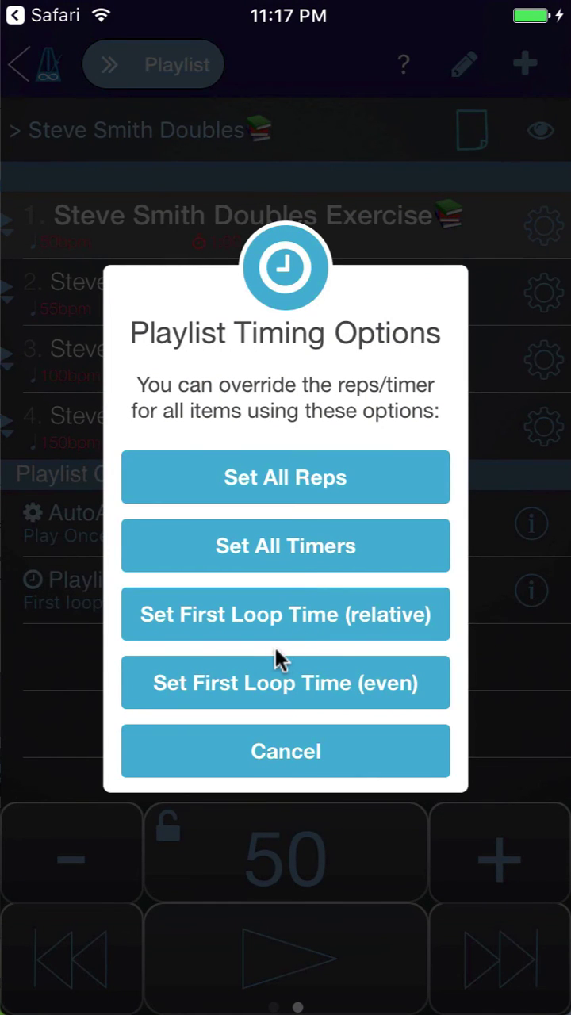
left_click(336, 618)
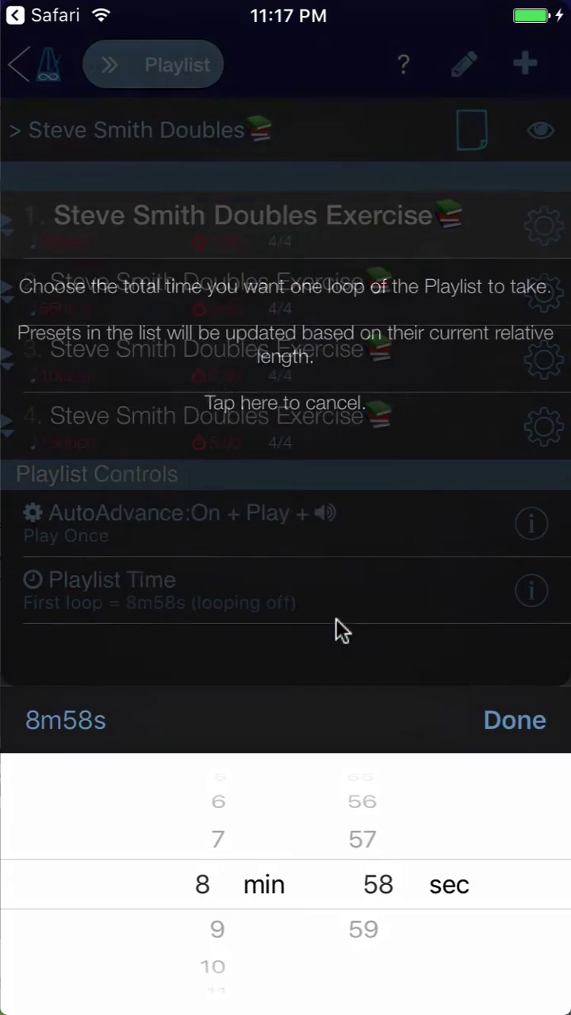
left_click_drag(254, 902, 264, 711)
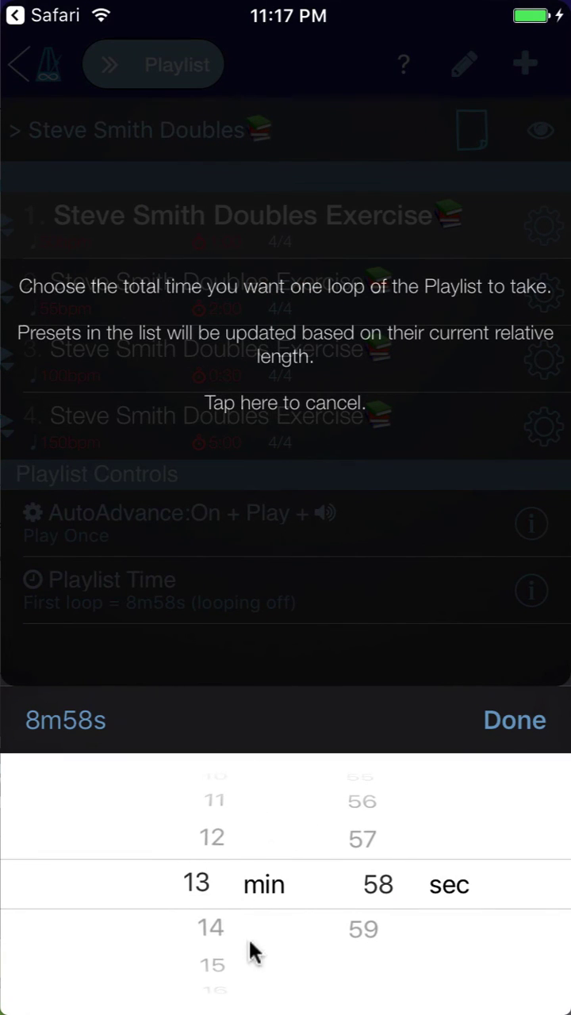
left_click_drag(254, 952, 281, 632)
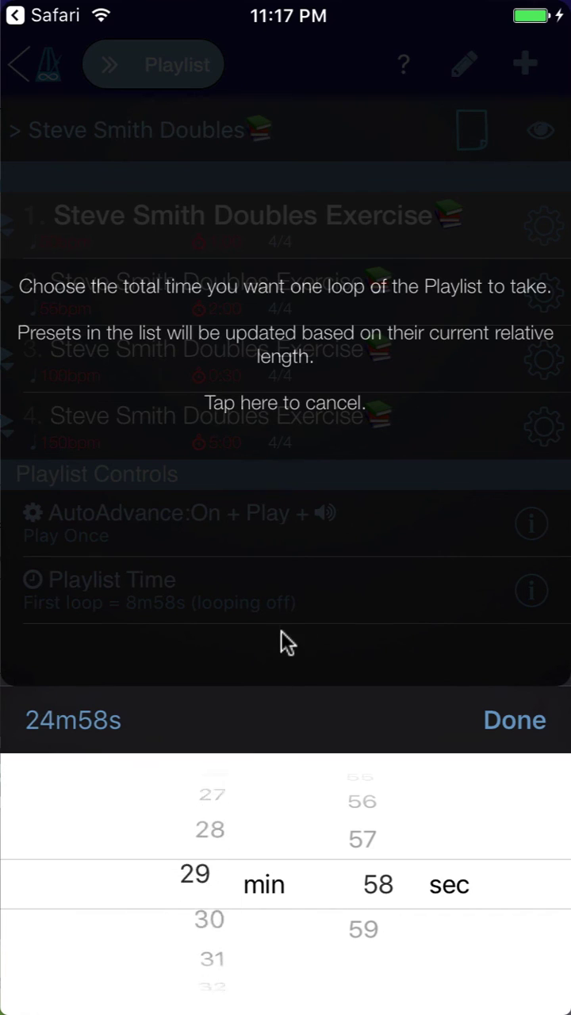
left_click_drag(400, 863, 395, 992)
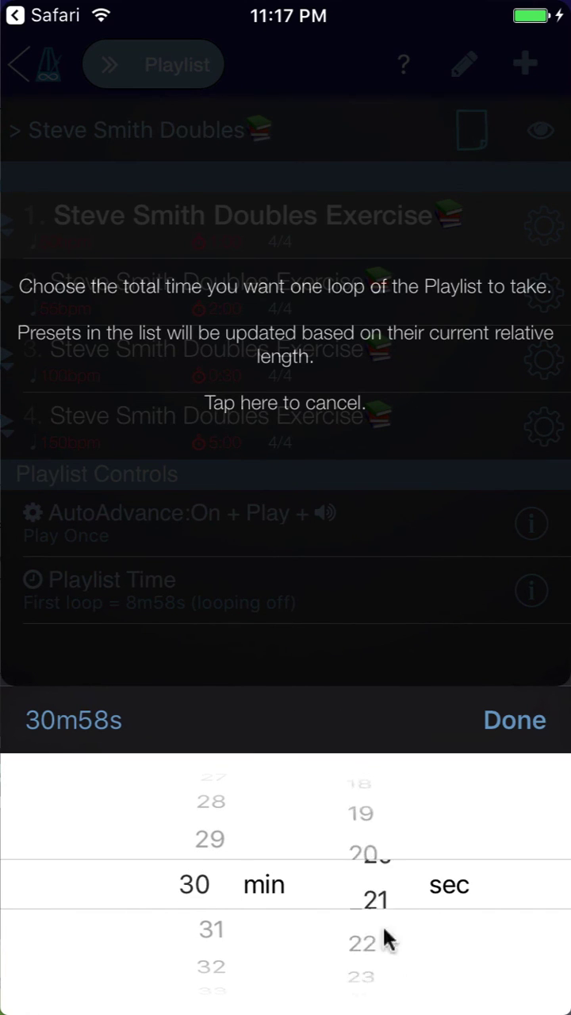
left_click_drag(397, 833, 408, 980)
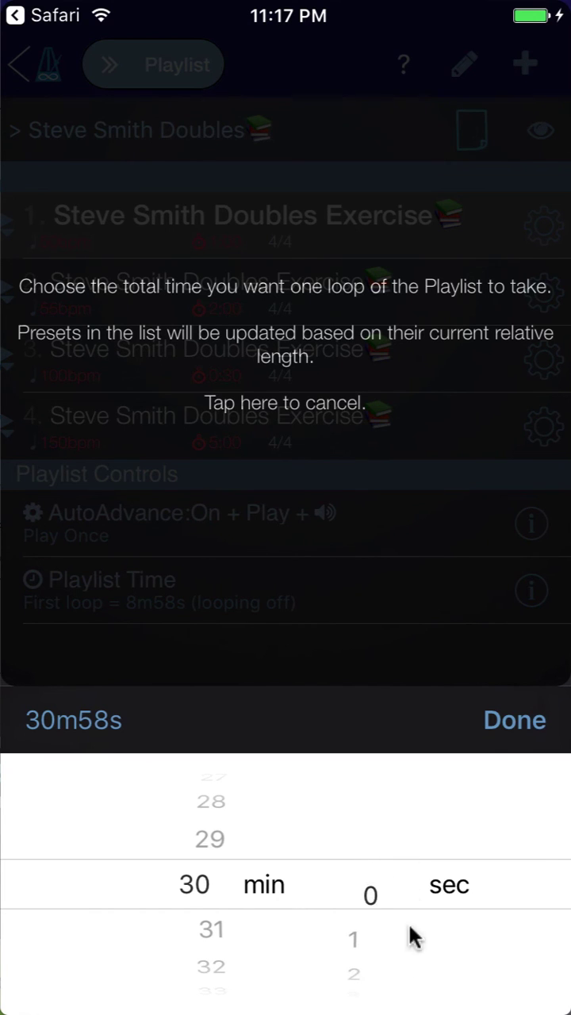
left_click(512, 724)
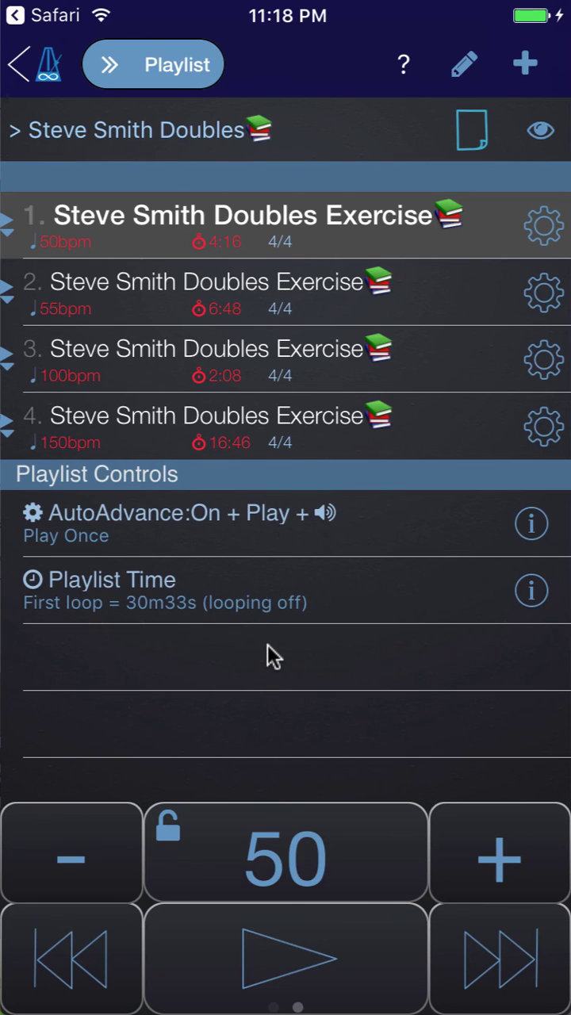
Return to the main page and open About/Help to see version 2.2.7 (415)
left_click(40, 65)
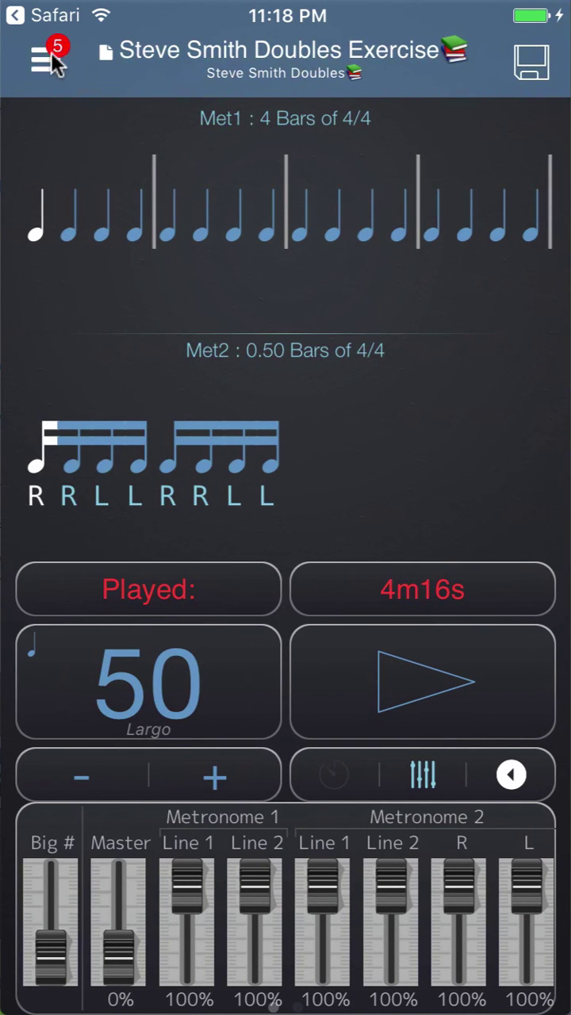
left_click(50, 63)
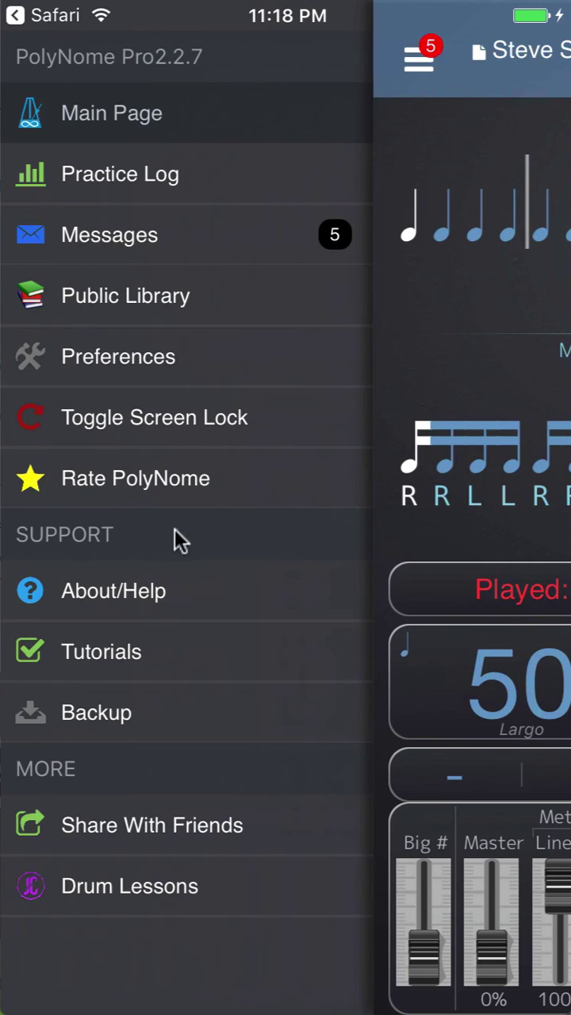
left_click(119, 603)
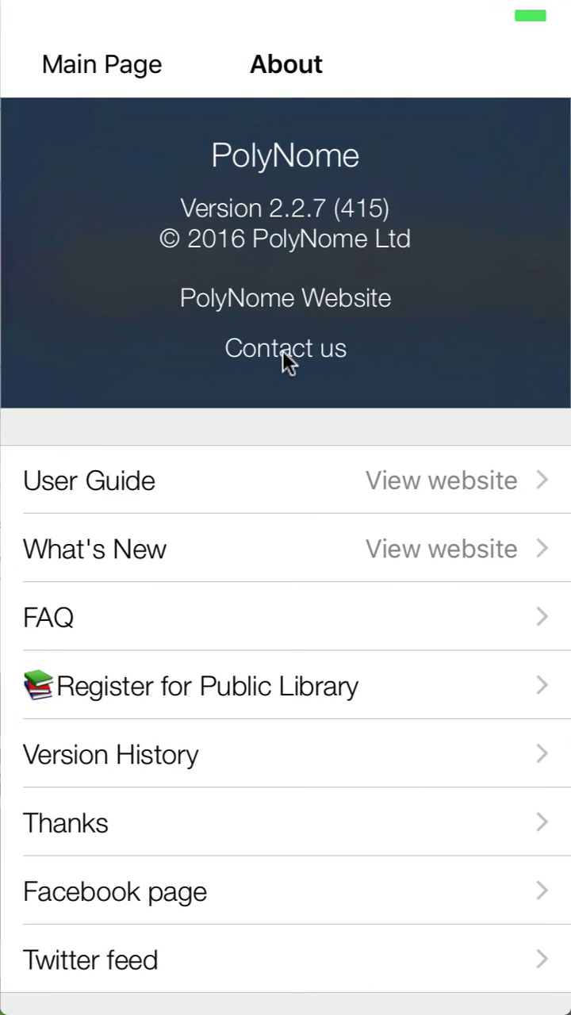